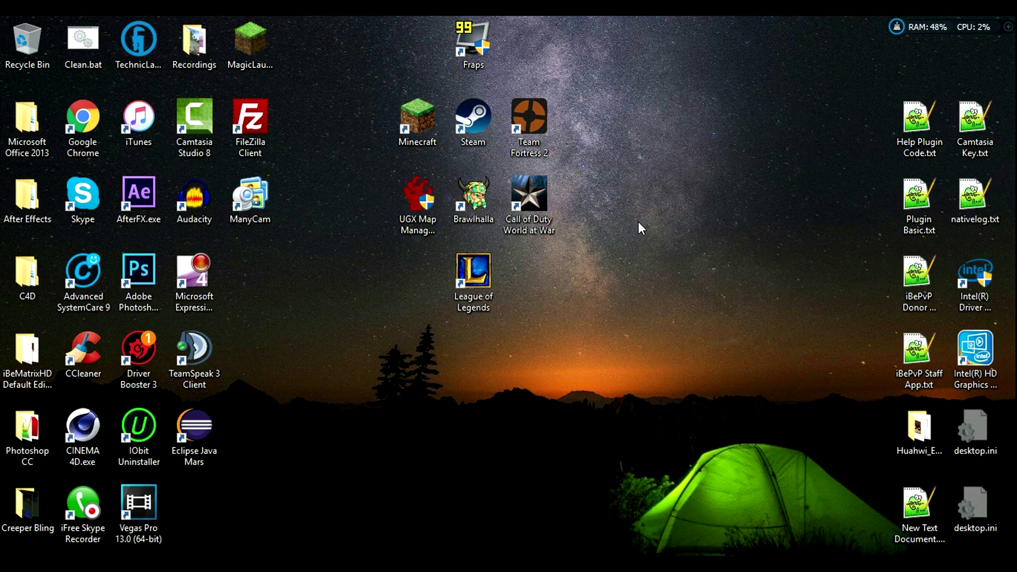
# Refresh the desktop and create a new folder on it
pyautogui.click(674, 261)
pyautogui.rightClick(635, 217)
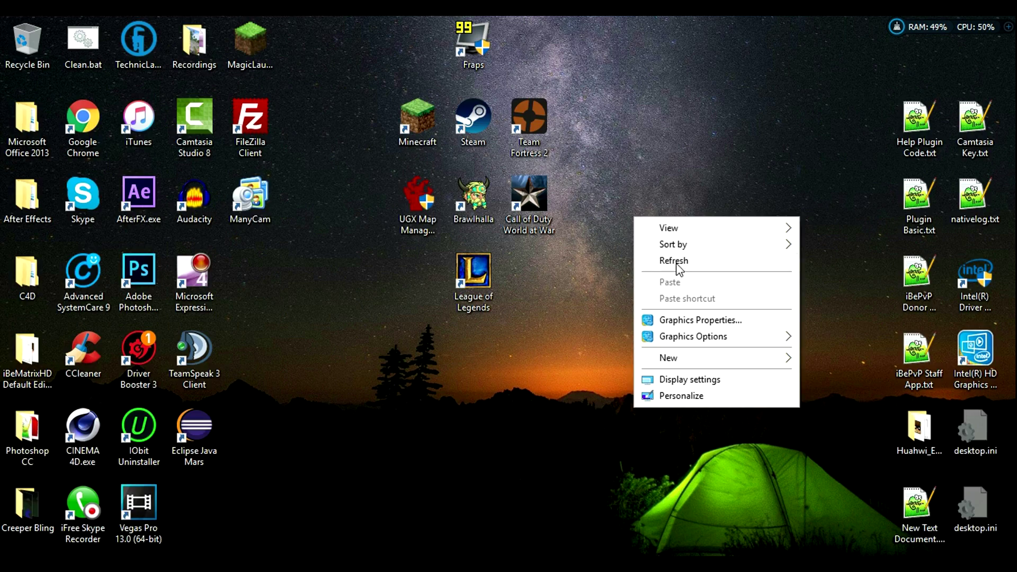
pyautogui.click(675, 262)
pyautogui.rightClick(666, 192)
pyautogui.click(705, 236)
pyautogui.rightClick(666, 192)
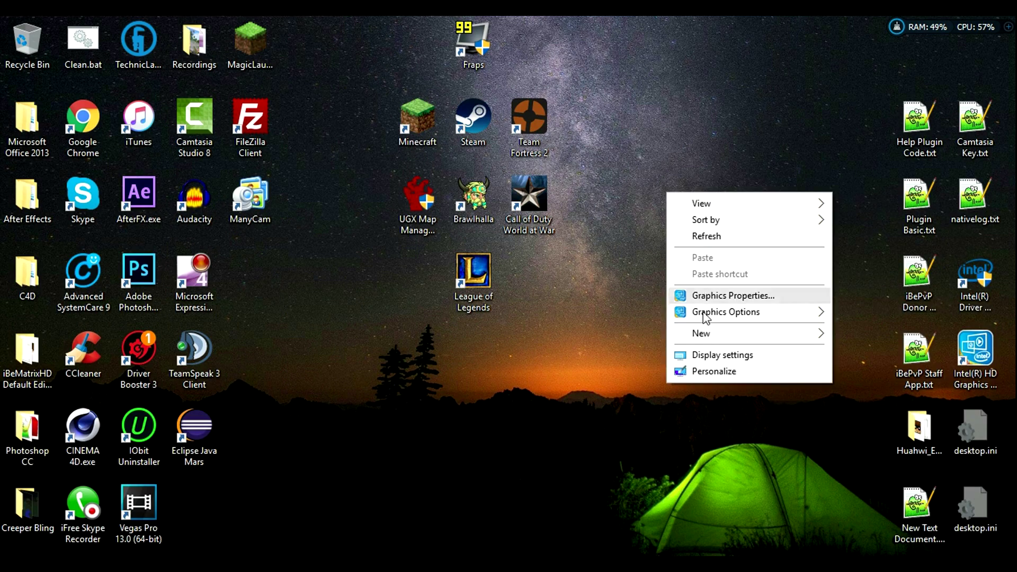
pyautogui.moveTo(707, 335)
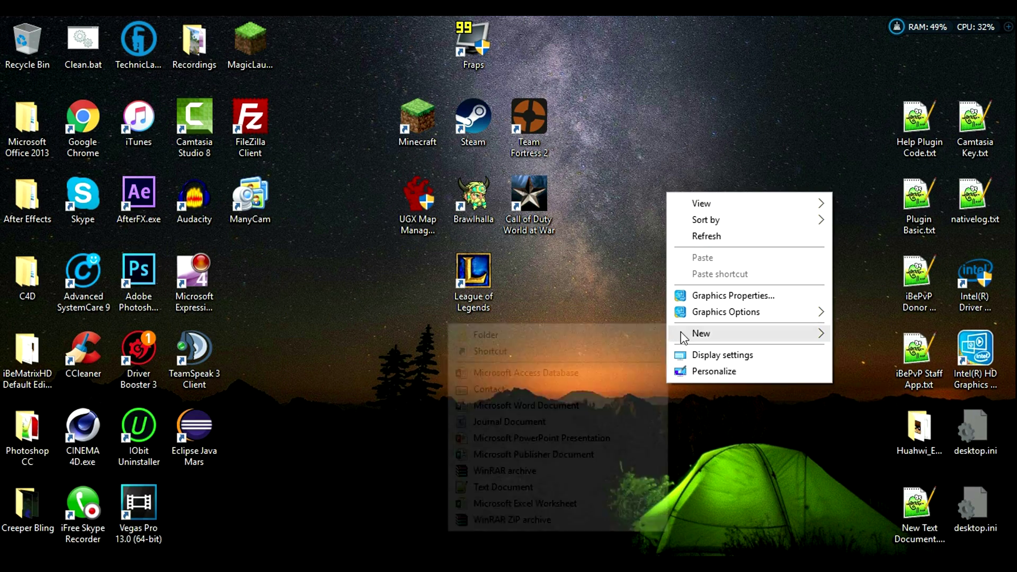
pyautogui.click(600, 337)
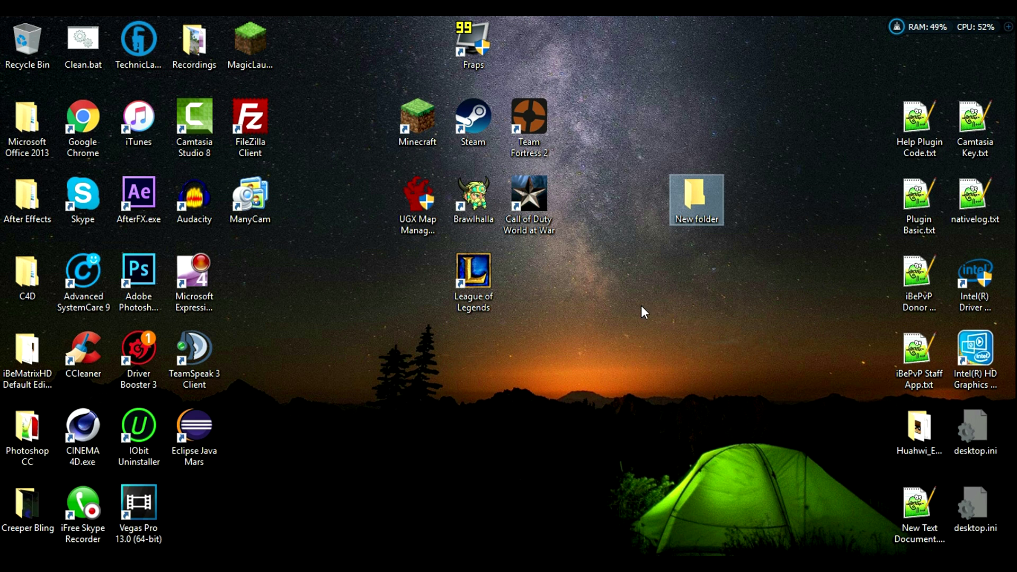
# Move the new folder to the top of its column and rename it 'Minecraft Server'
pyautogui.click(698, 194)
pyautogui.moveTo(687, 161); pyautogui.dragTo(675, 223)
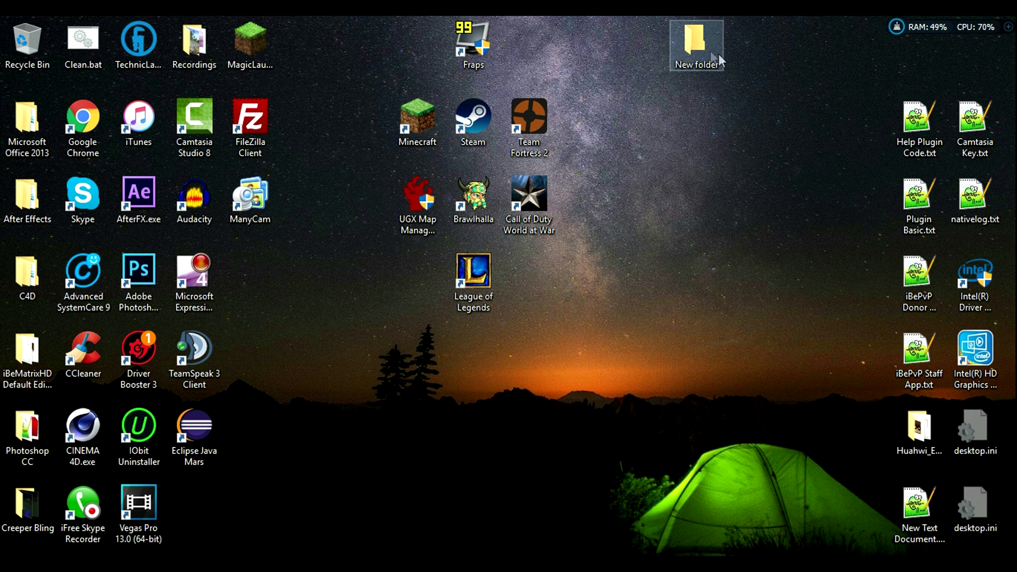
pyautogui.rightClick(698, 49)
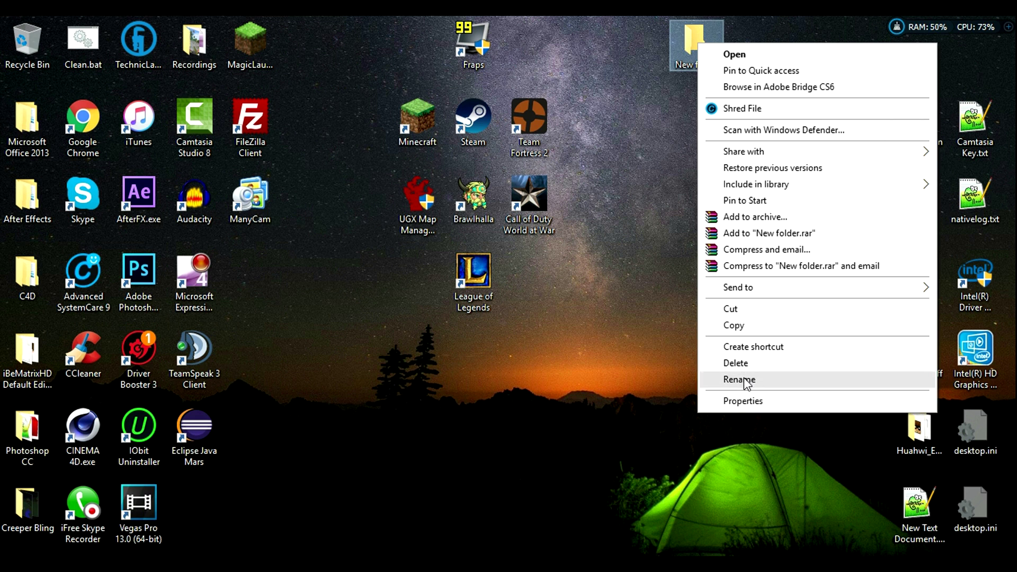
pyautogui.click(745, 380)
pyautogui.write('Minecraft Serer')
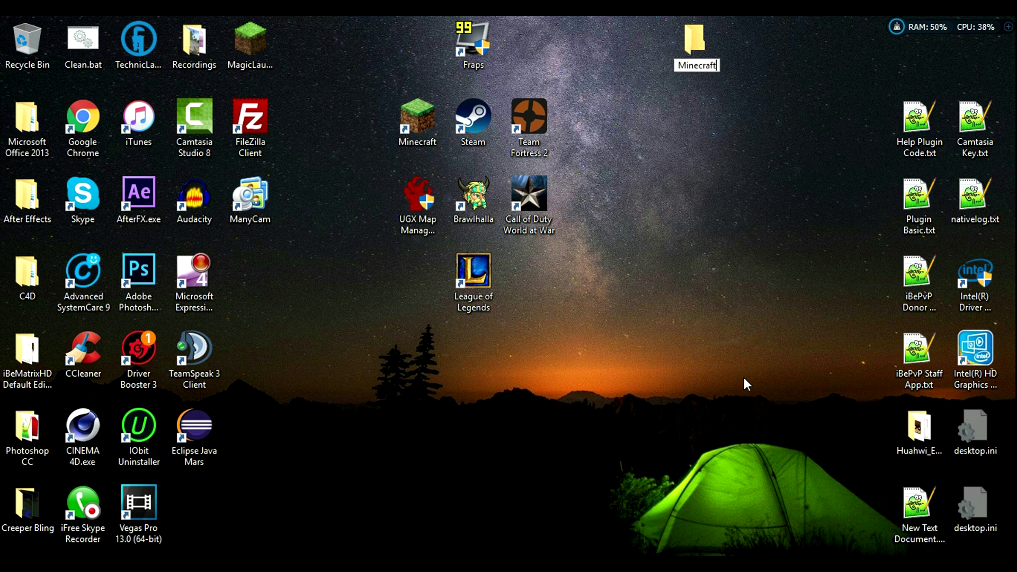
pyautogui.press('BackSpace')
pyautogui.press('BackSpace')
pyautogui.write('ver')
pyautogui.press('Return')
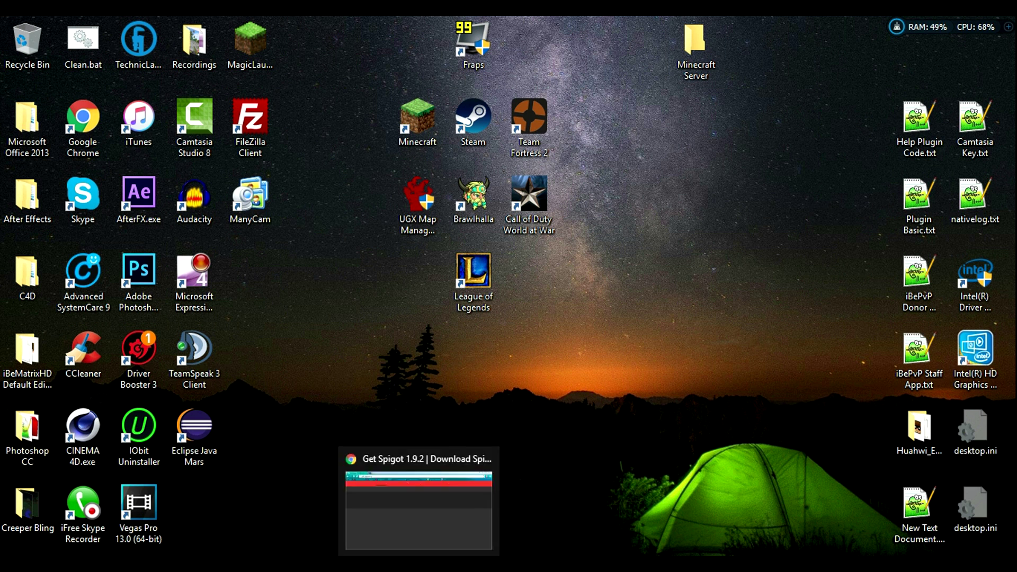
pyautogui.click(419, 564)
# Select the page address and the Spigot 1.9.2 title on the Get Spigot page
pyautogui.moveTo(199, 48); pyautogui.dragTo(100, 39)
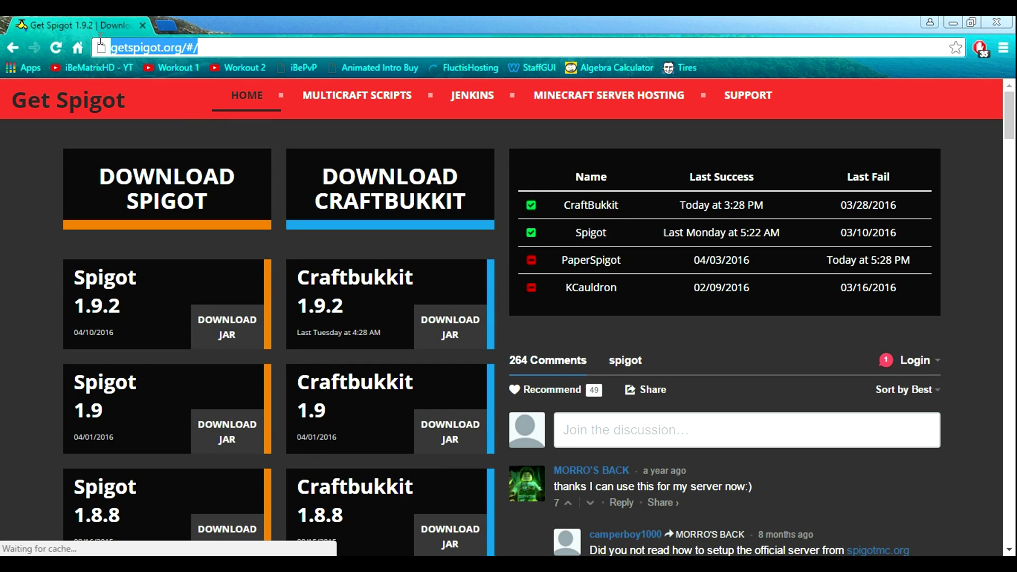
pyautogui.click(227, 52)
pyautogui.hotkey('ctrl', 'a')
pyautogui.click(261, 51)
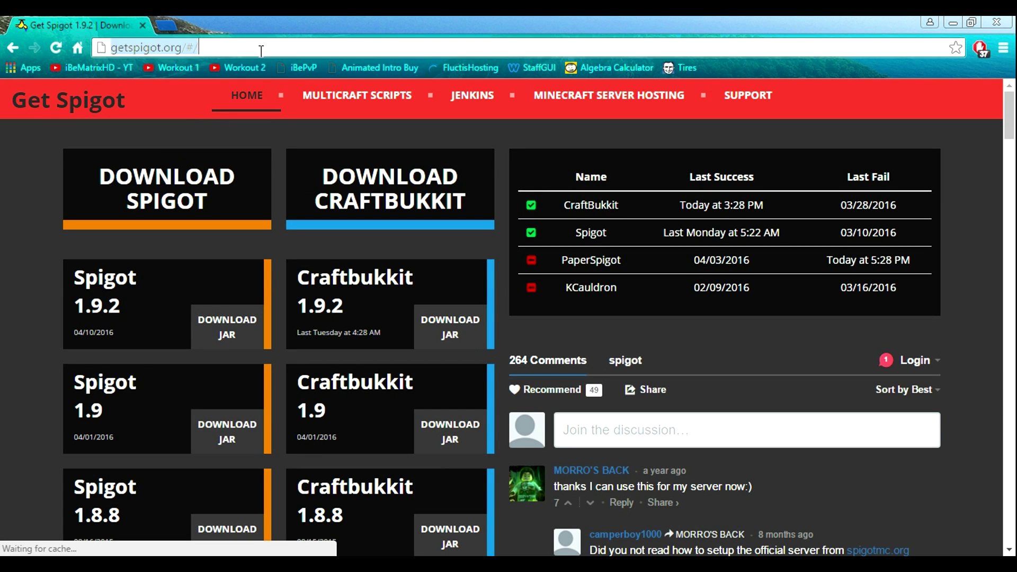
pyautogui.moveTo(233, 51); pyautogui.dragTo(71, 46)
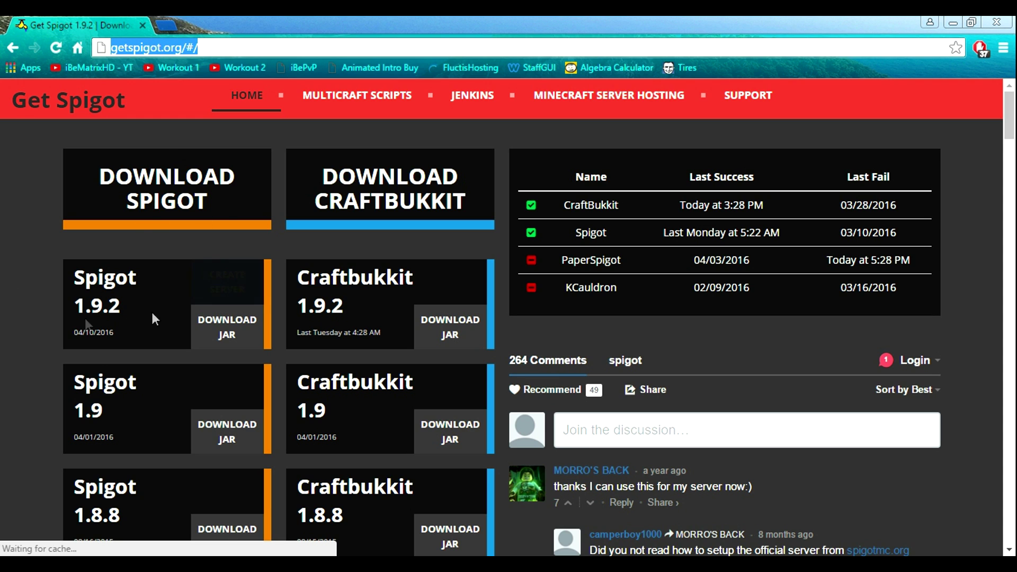
pyautogui.moveTo(119, 316); pyautogui.dragTo(46, 254)
pyautogui.click(137, 335)
pyautogui.moveTo(128, 314); pyautogui.dragTo(41, 238)
pyautogui.click(132, 313)
pyautogui.moveTo(141, 316); pyautogui.dragTo(64, 272)
pyautogui.click(105, 305)
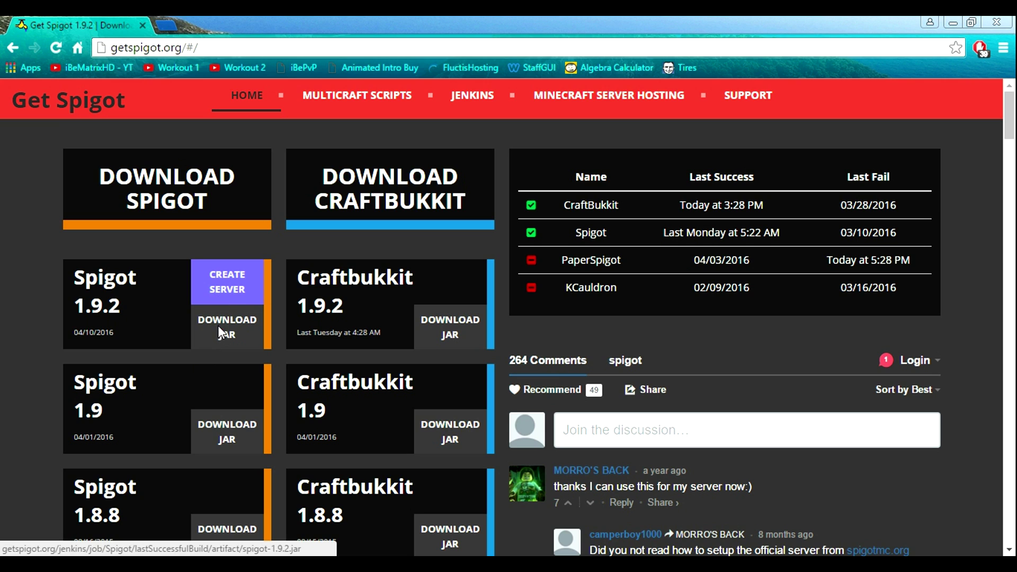
# Download spigot-1.9.2.jar, keep it despite the warning, and drag it onto the desktop
pyautogui.click(221, 311)
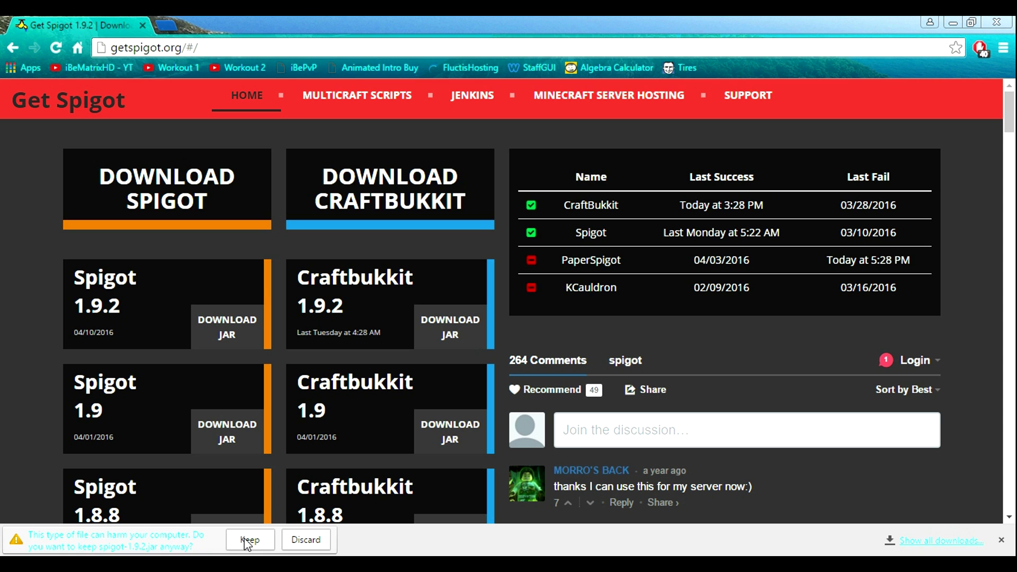
pyautogui.click(248, 540)
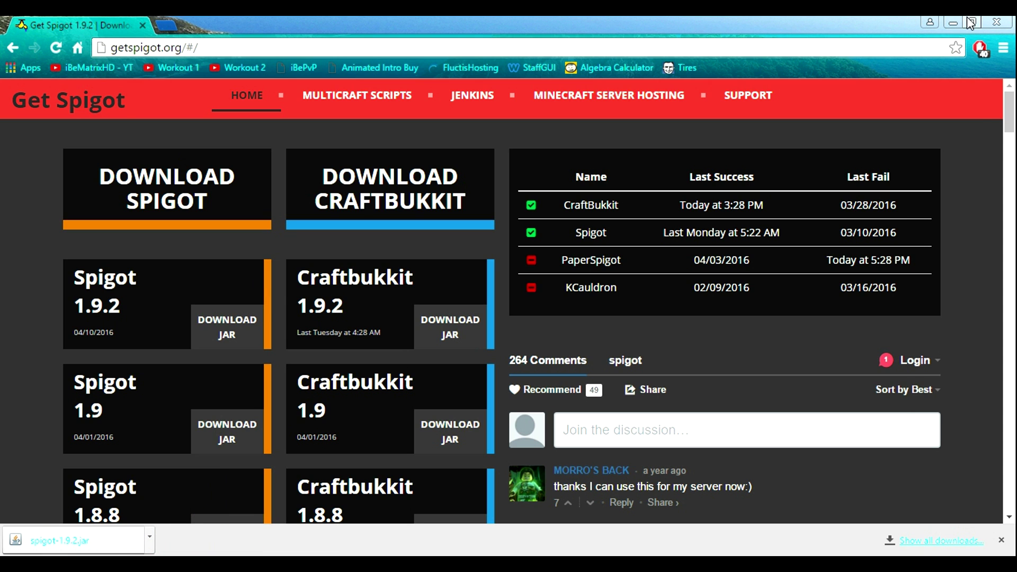
pyautogui.click(970, 22)
pyautogui.moveTo(69, 492); pyautogui.dragTo(798, 150)
pyautogui.click(718, 30)
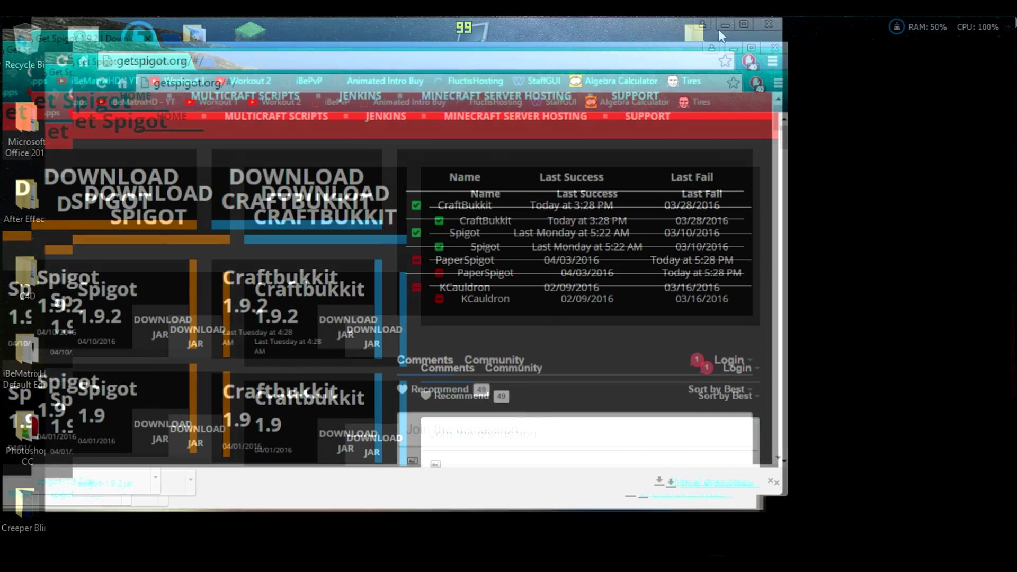
pyautogui.rightClick(735, 242)
# Move the Spigot jar into Minecraft Server and rename it spigot.jar
pyautogui.click(789, 284)
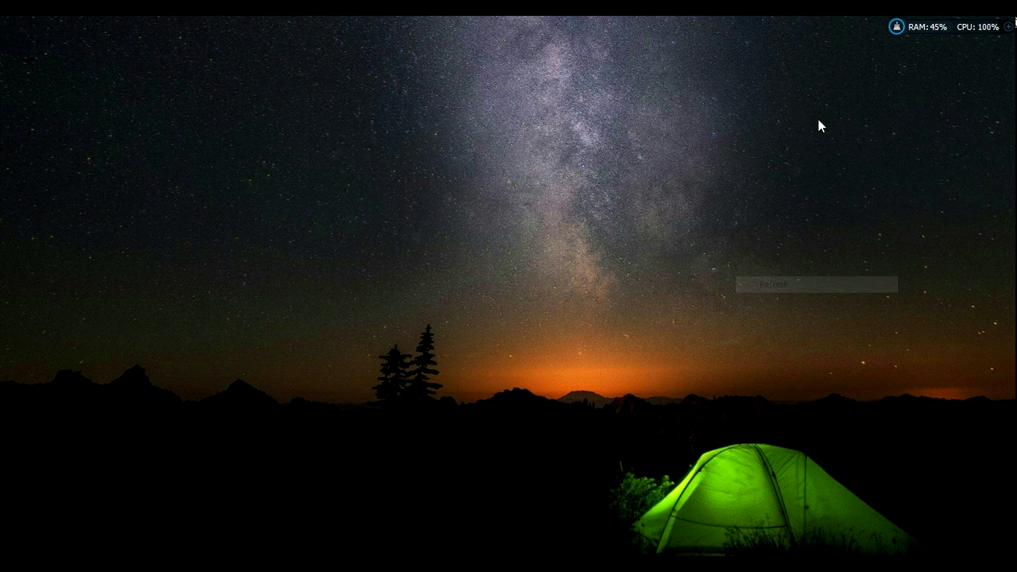
pyautogui.moveTo(821, 126); pyautogui.dragTo(697, 69)
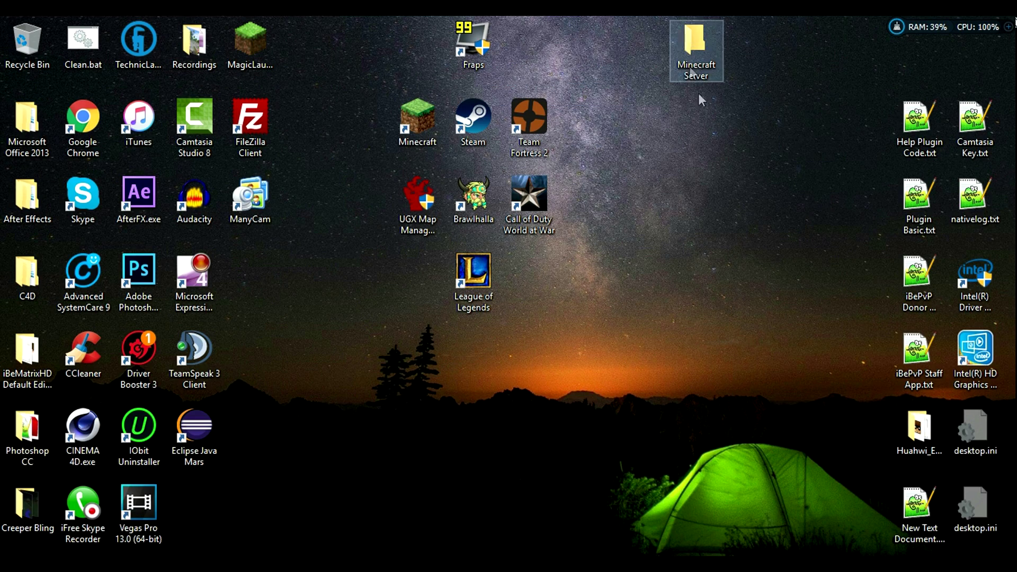
pyautogui.doubleClick(683, 64)
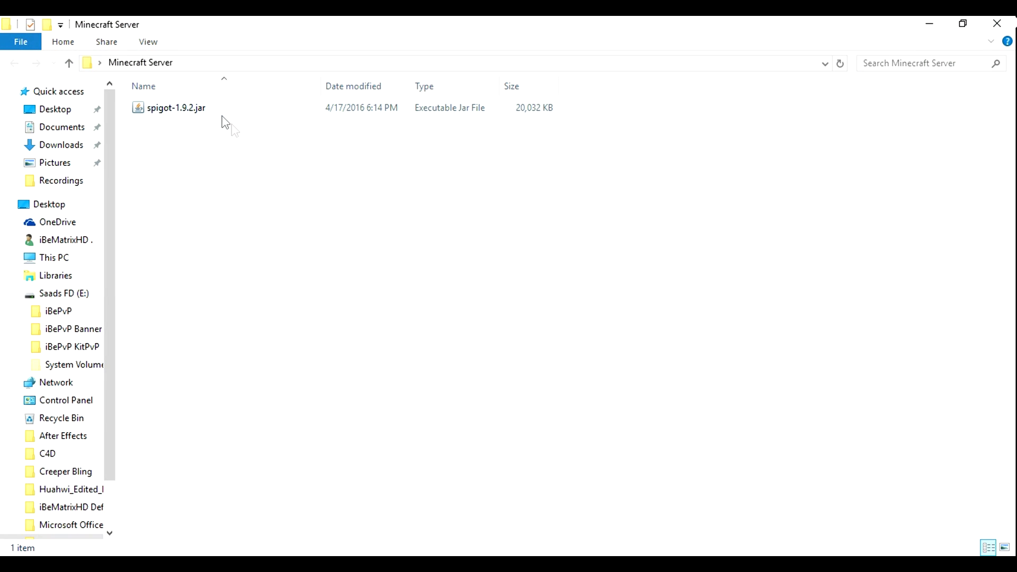
pyautogui.rightClick(212, 110)
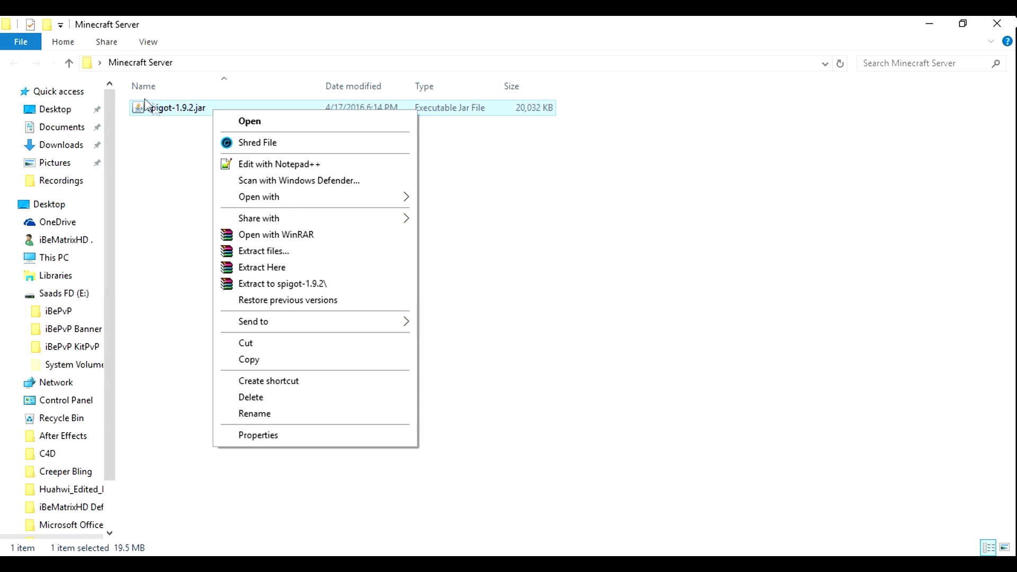
pyautogui.click(266, 414)
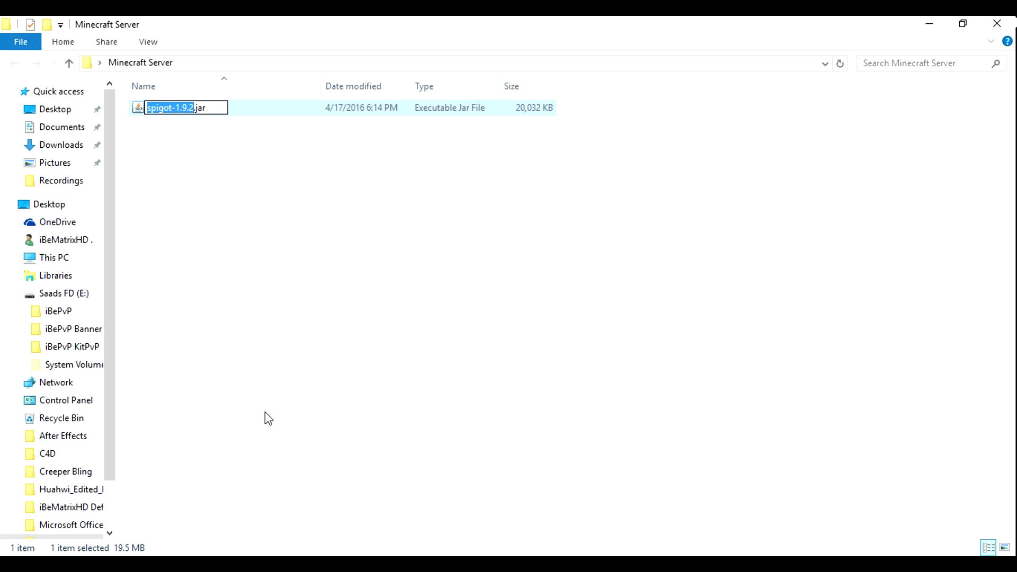
pyautogui.write('spigot')
pyautogui.click(263, 416)
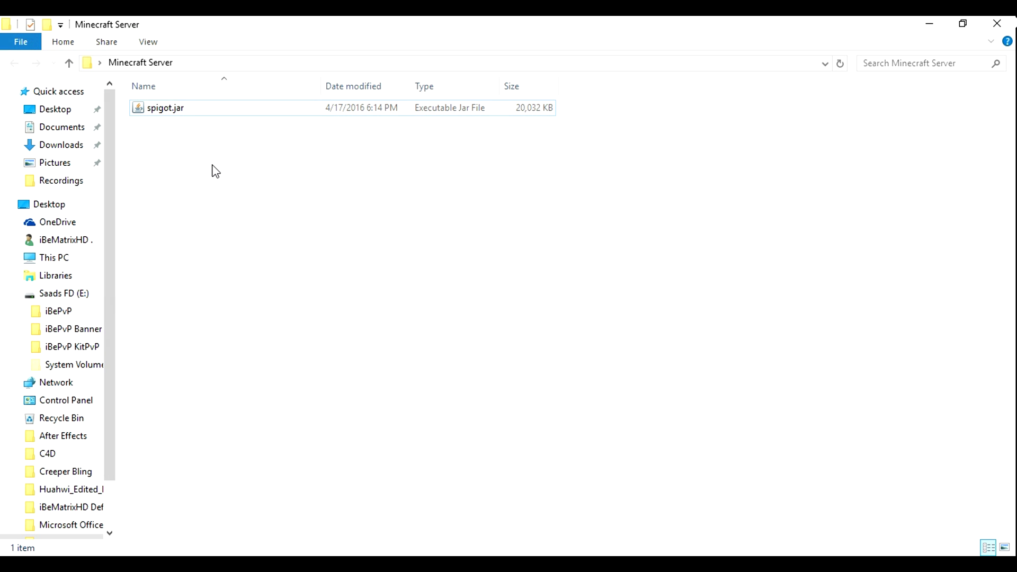
# Create New Text Document.txt in the folder and open it in Notepad++
pyautogui.moveTo(279, 344)
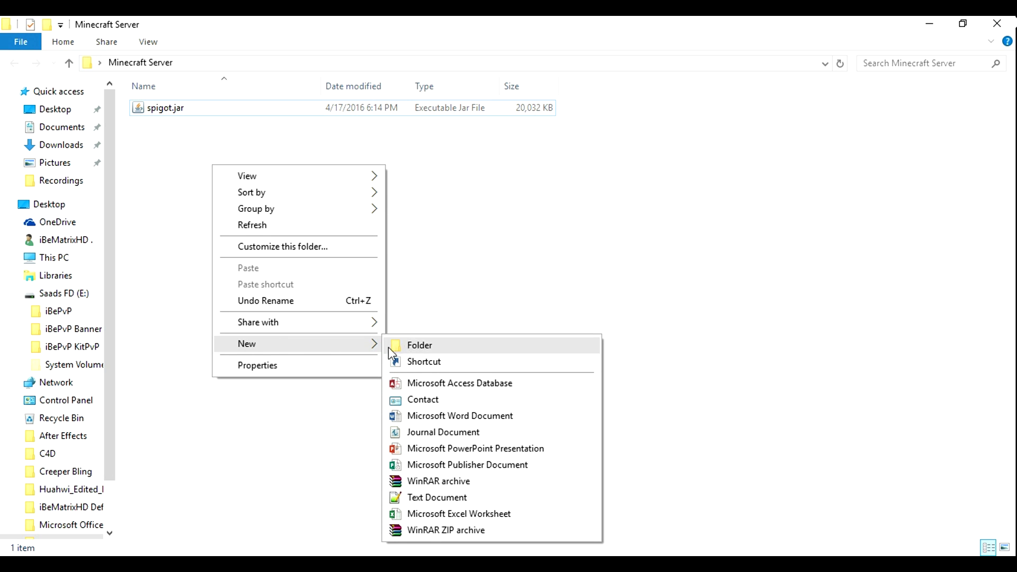
pyautogui.click(430, 498)
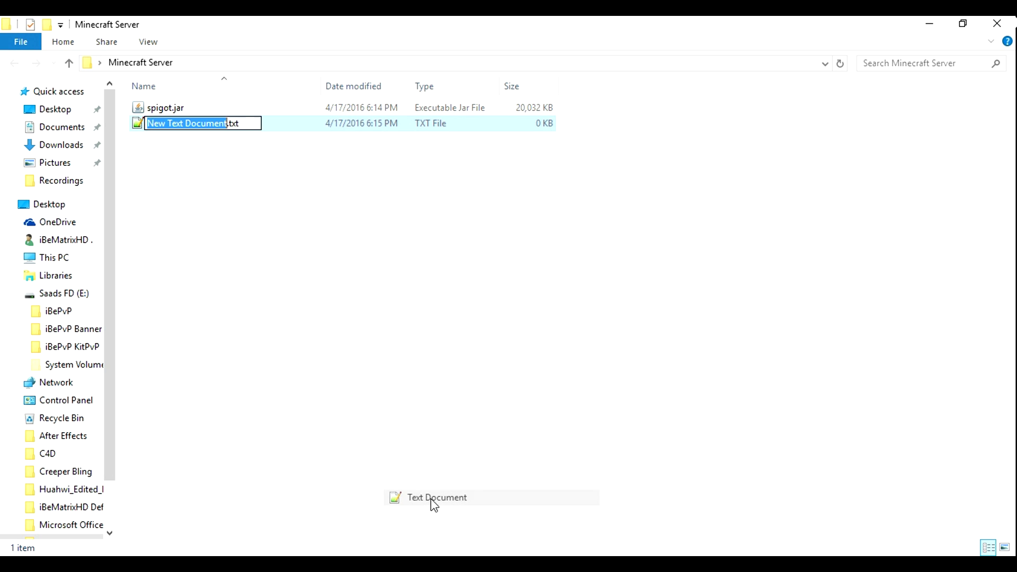
pyautogui.click(232, 168)
pyautogui.doubleClick(215, 108)
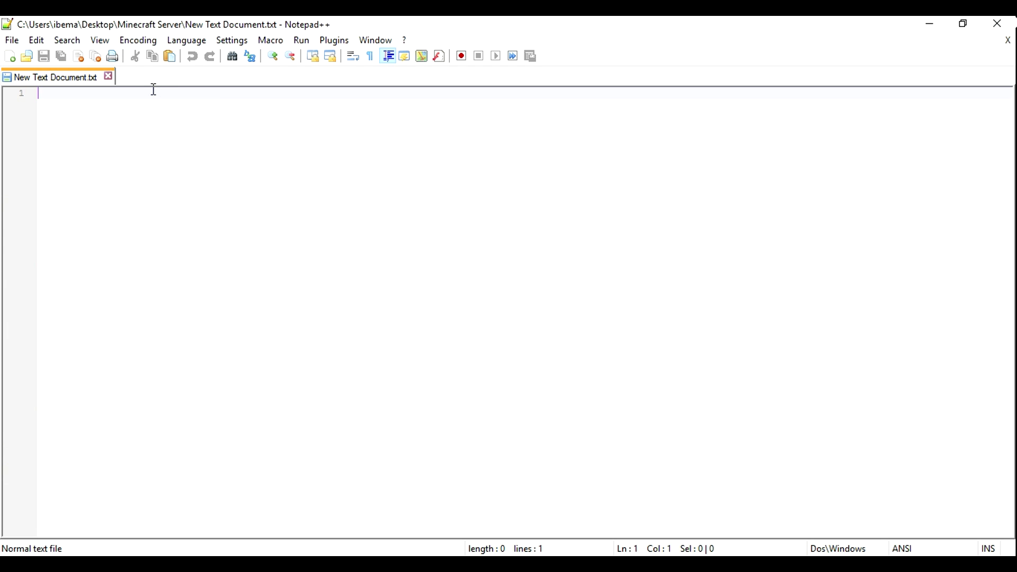
# Copy the java launch command line and paste it into the text document
pyautogui.click(929, 18)
pyautogui.click(929, 22)
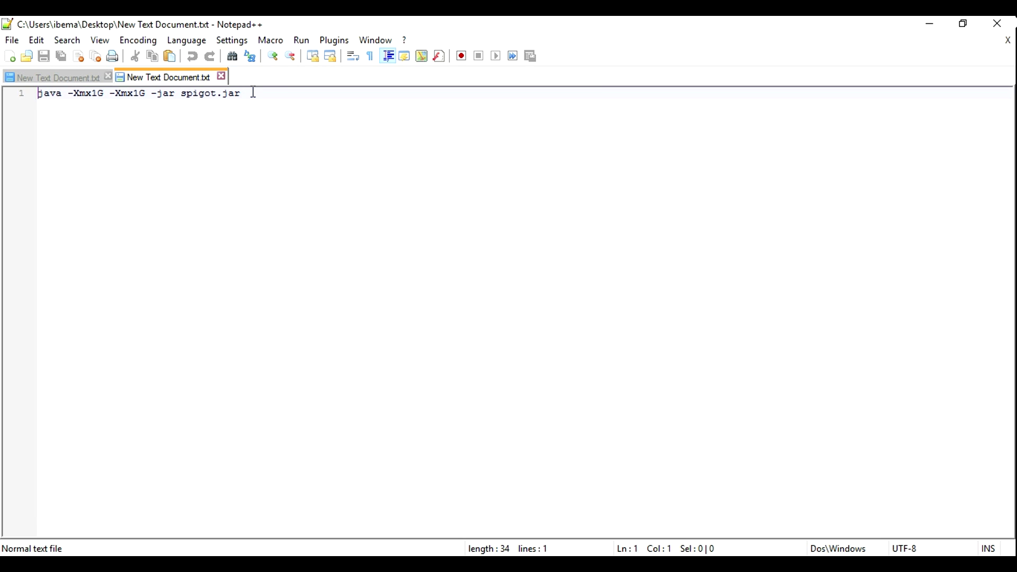
pyautogui.moveTo(253, 92); pyautogui.dragTo(34, 93)
pyautogui.hotkey('ctrl', 'c')
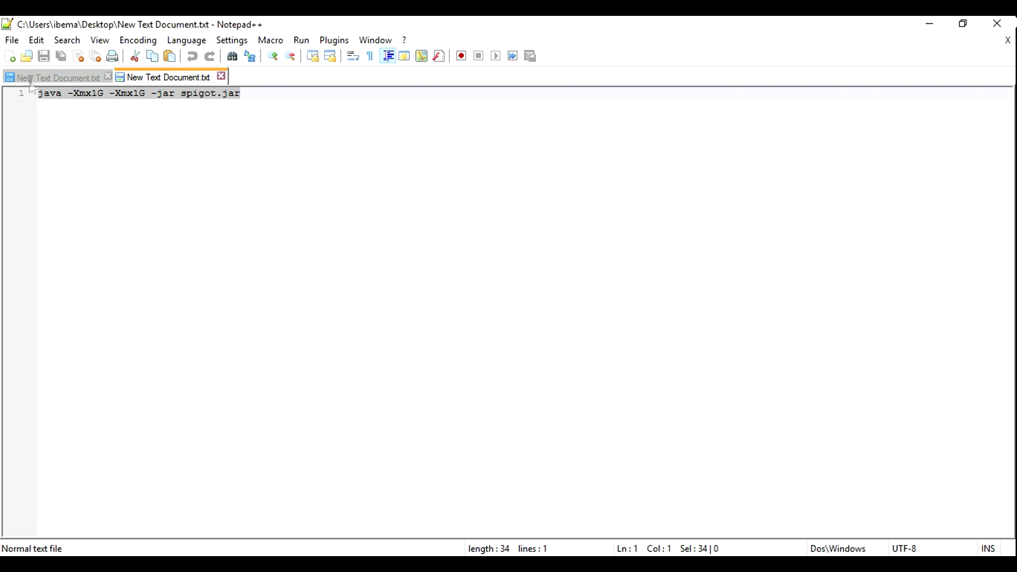
pyautogui.click(221, 76)
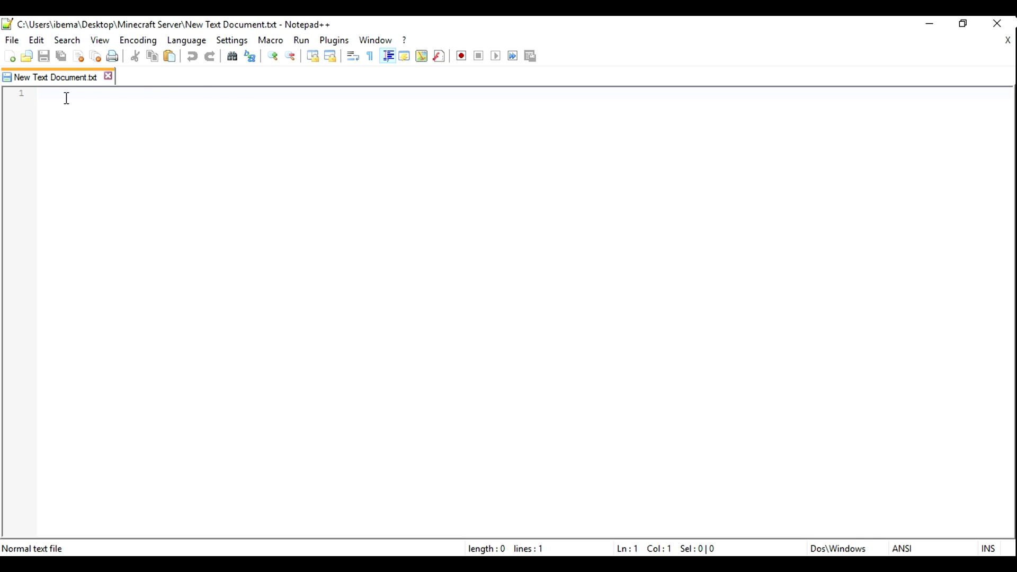
pyautogui.hotkey('ctrl', 'v')
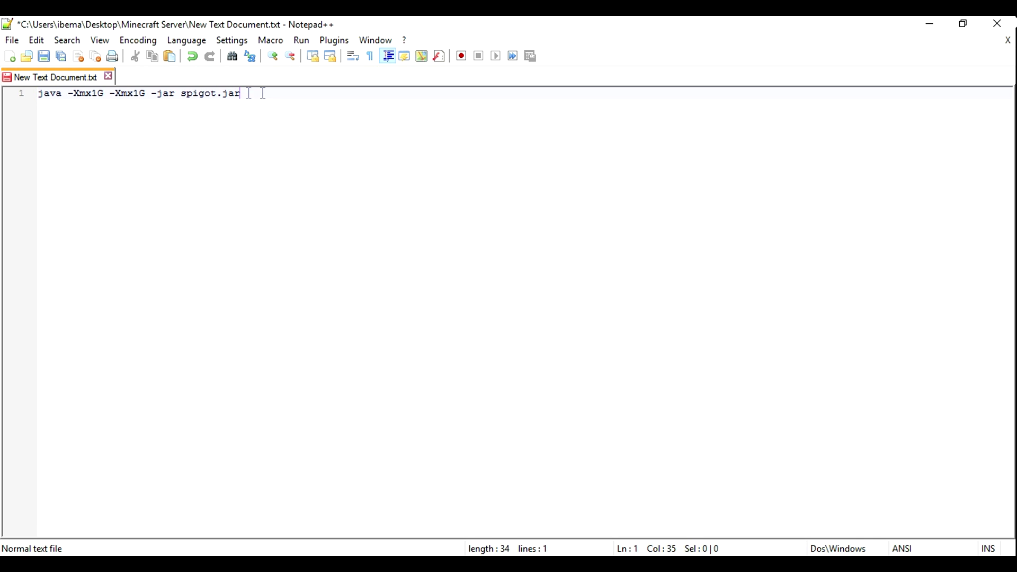
# Check the spigot.jar name against the folder and review the Xmx1G memory values
pyautogui.moveTo(182, 93); pyautogui.dragTo(207, 93)
pyautogui.hotkey('alt', 'Tab')
pyautogui.click(166, 125)
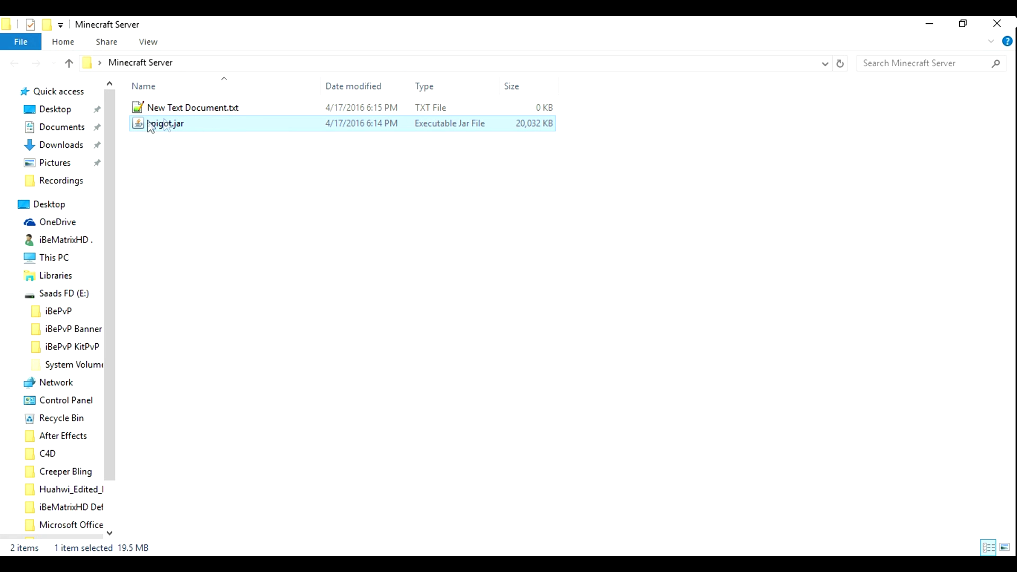
pyautogui.hotkey('alt', 'Tab')
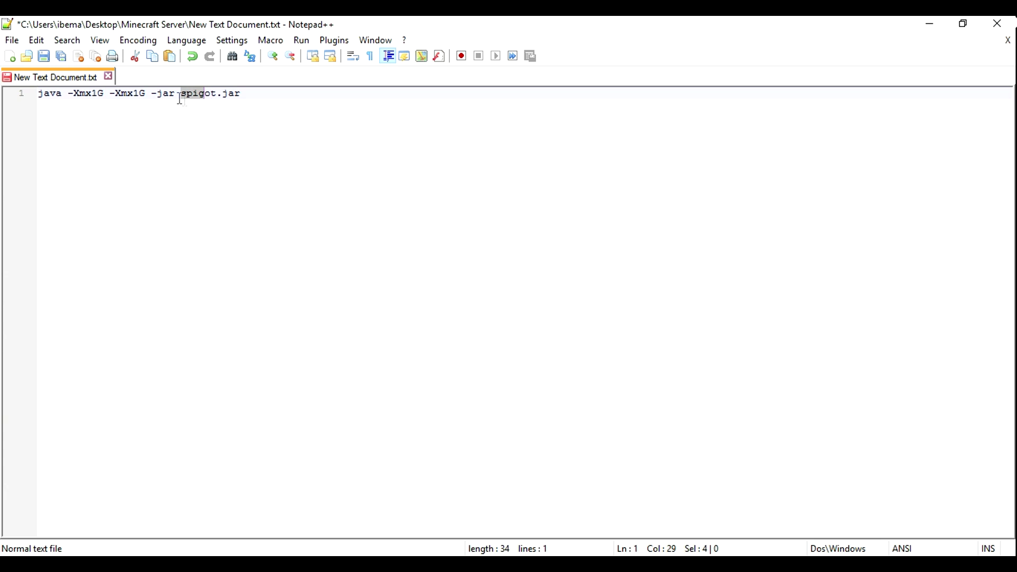
pyautogui.click(251, 96)
pyautogui.moveTo(106, 95); pyautogui.dragTo(73, 96)
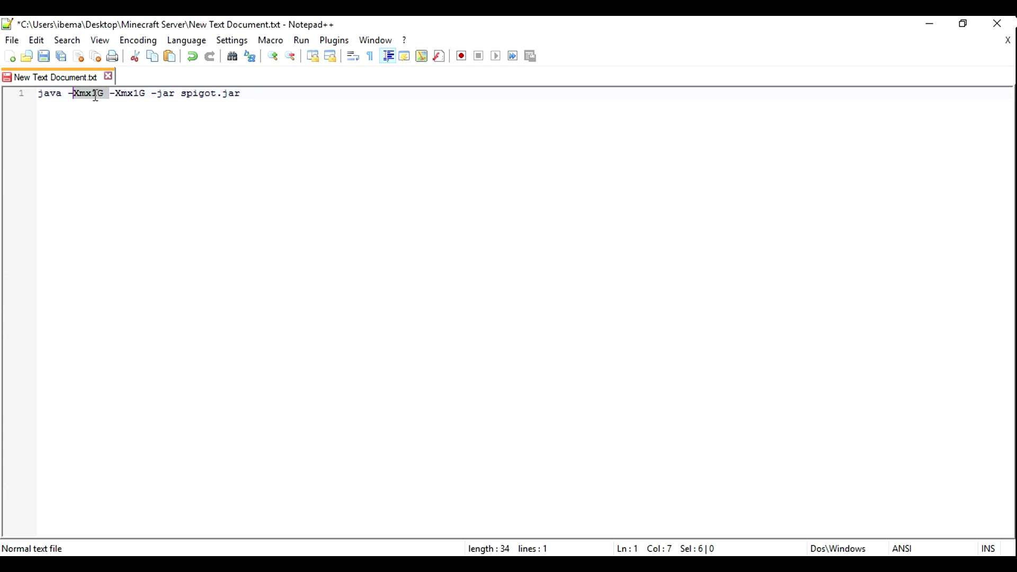
pyautogui.click(99, 91)
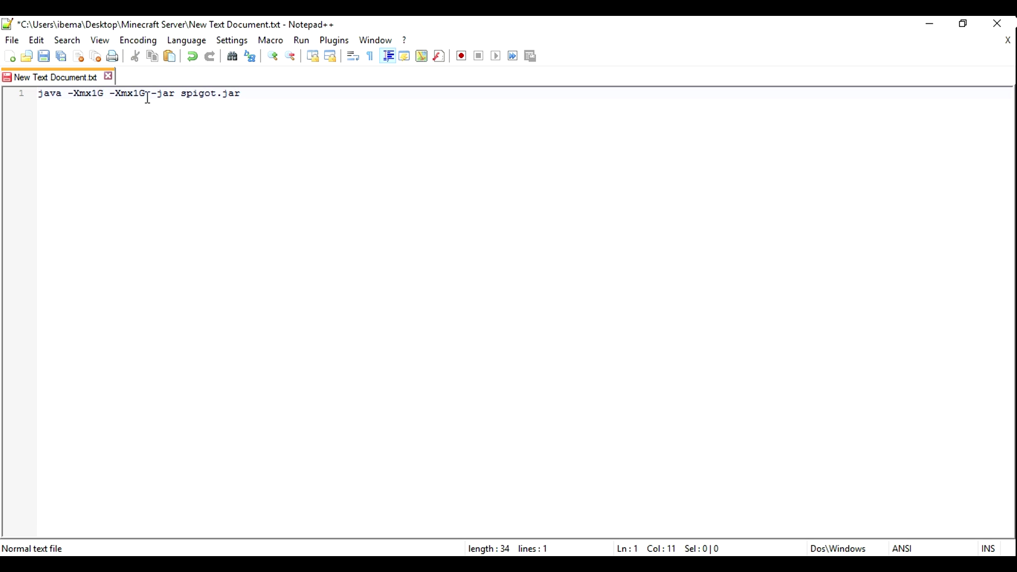
pyautogui.doubleClick(100, 94)
pyautogui.press('End')
# Save the script as Run.bat in Minecraft Server and close Notepad++
pyautogui.click(15, 44)
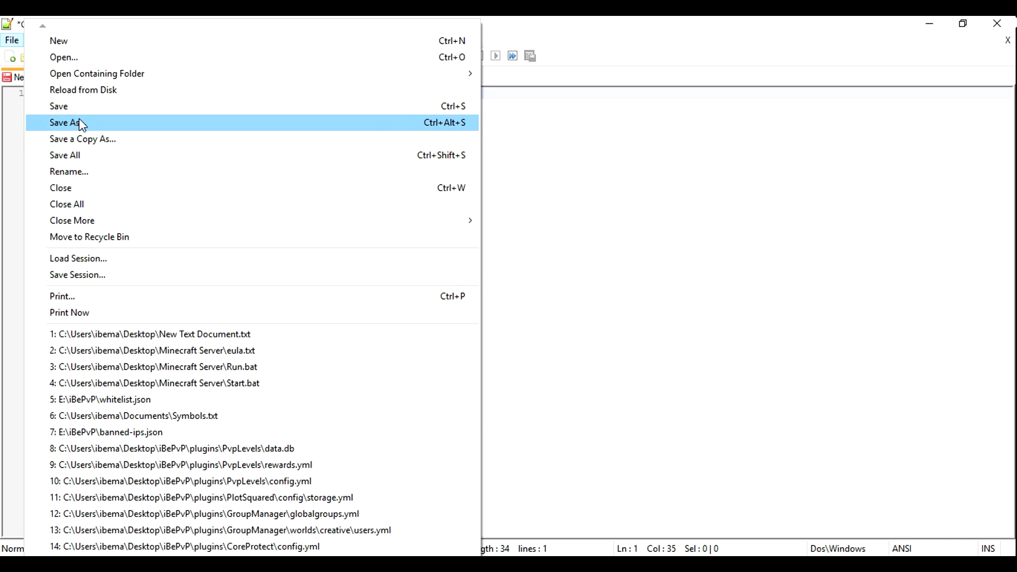
pyautogui.click(78, 122)
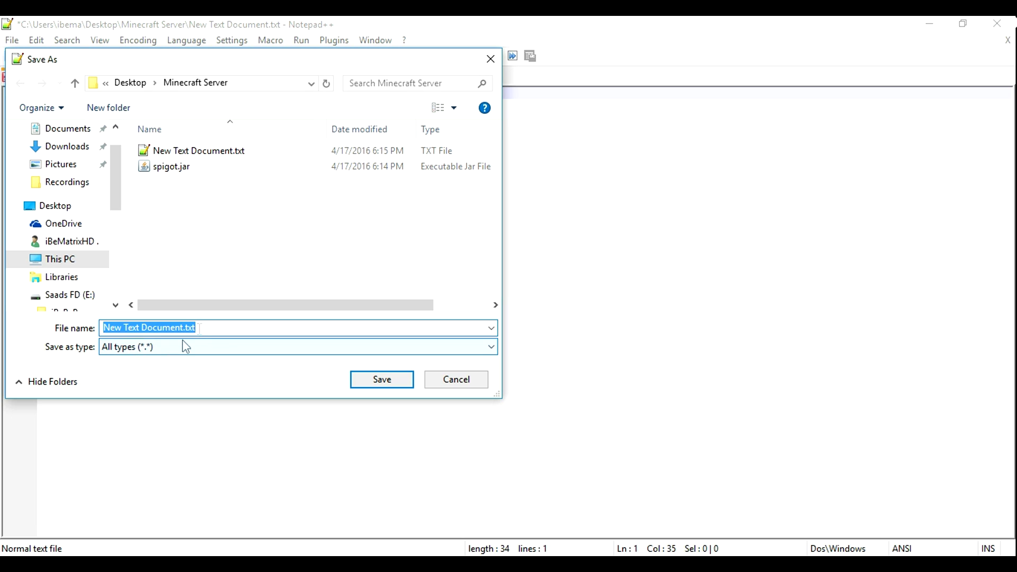
pyautogui.click(200, 328)
pyautogui.moveTo(220, 329); pyautogui.dragTo(75, 323)
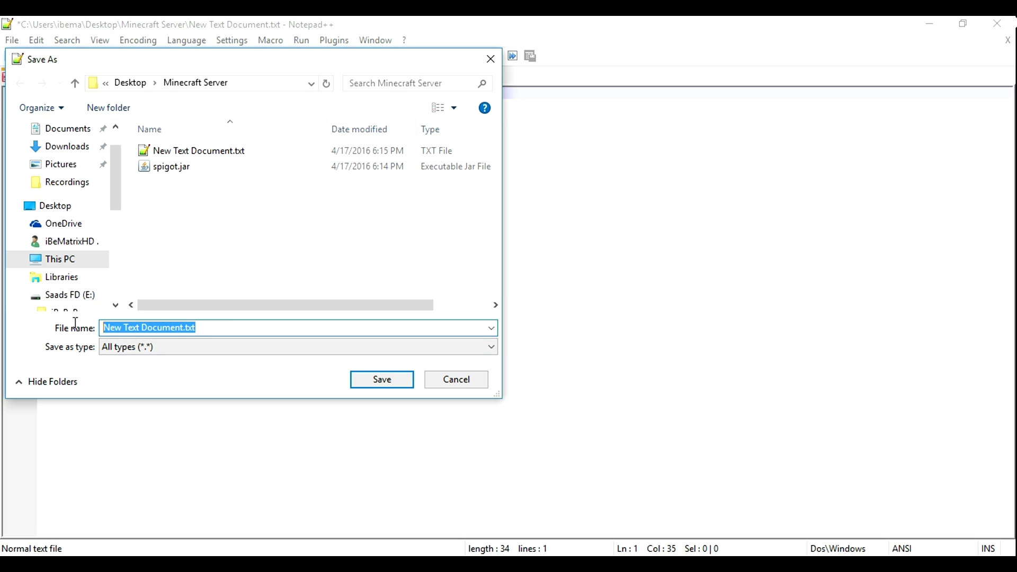
pyautogui.press('BackSpace')
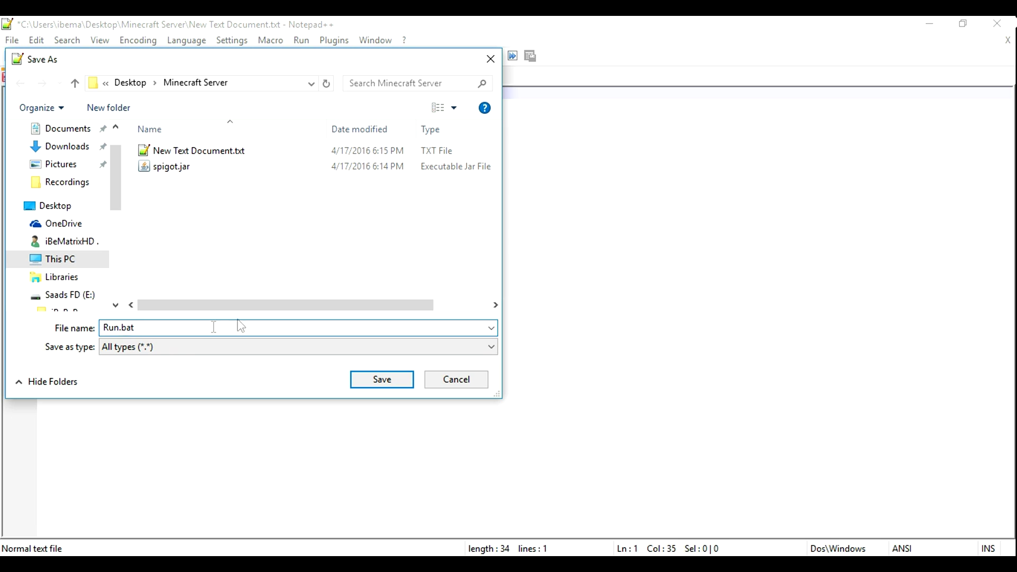
pyautogui.click(373, 379)
pyautogui.click(53, 77)
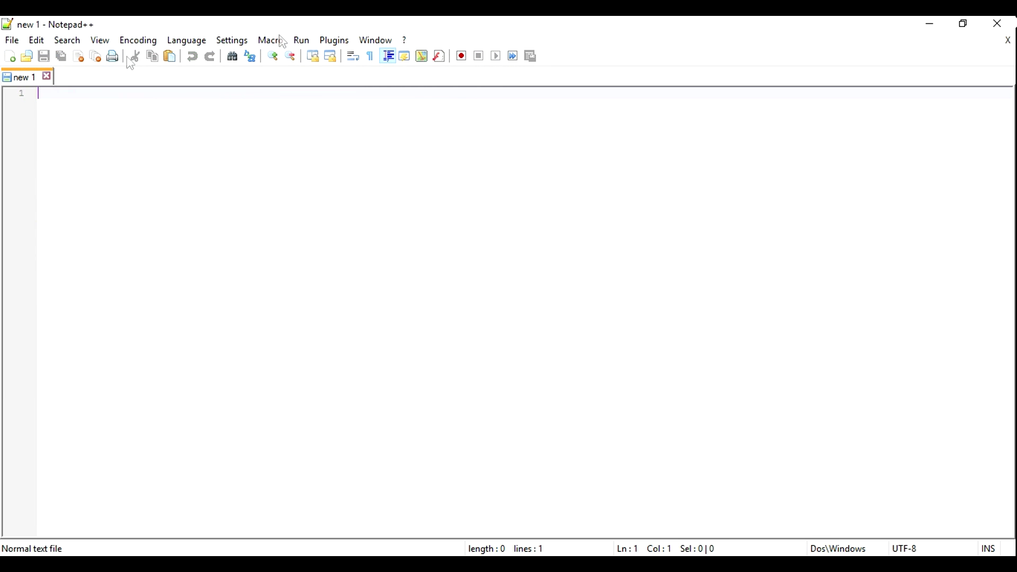
pyautogui.click(998, 23)
# Delete New Text Document.txt, run Run.bat, and move its console to the top-left
pyautogui.click(223, 109)
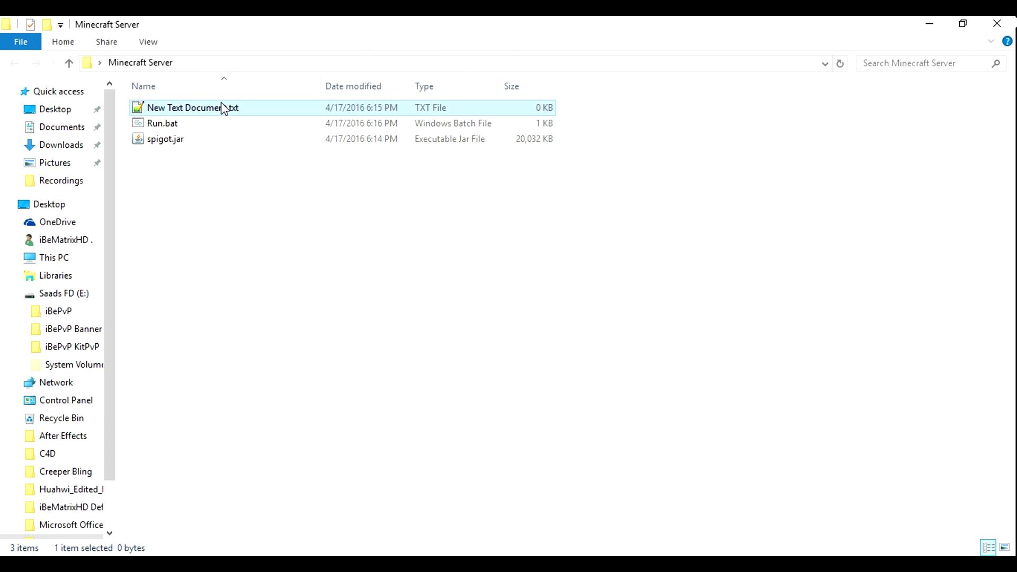
pyautogui.press('Delete')
pyautogui.click(560, 353)
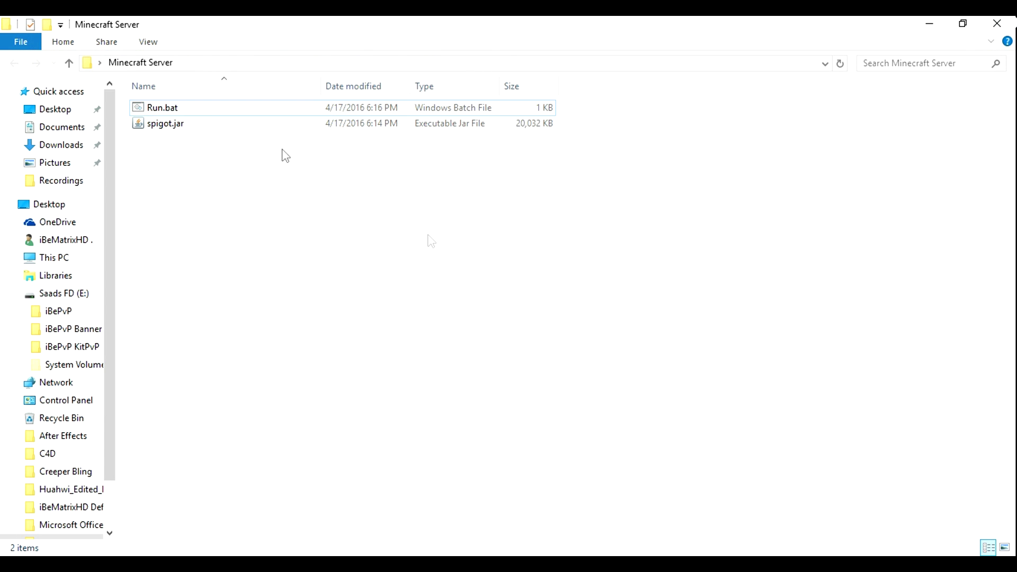
pyautogui.doubleClick(202, 107)
pyautogui.moveTo(375, 130); pyautogui.dragTo(267, 36)
# Minimize the folder, refresh the desktop, and bring the server console forward
pyautogui.click(929, 24)
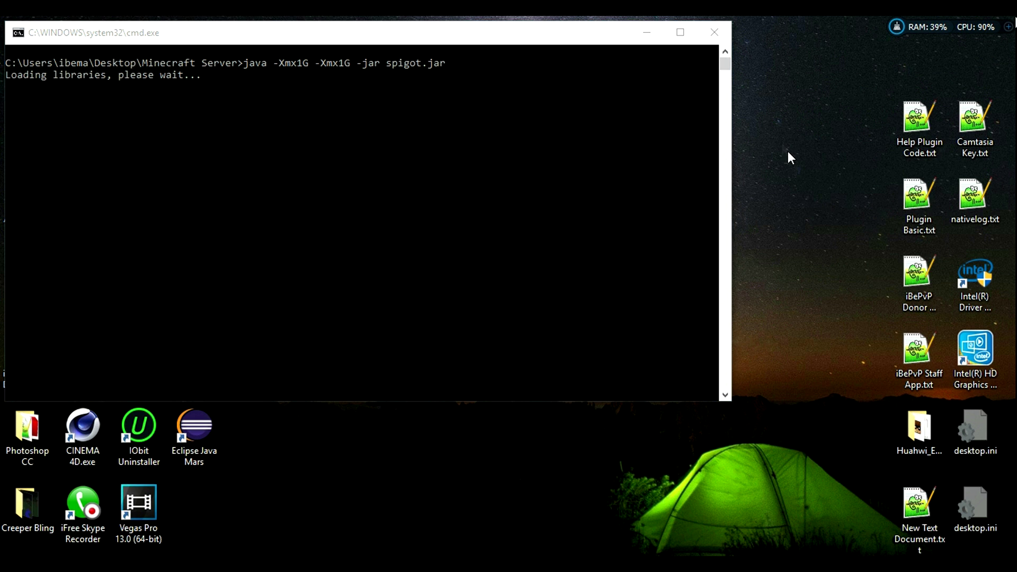
pyautogui.rightClick(784, 144)
pyautogui.click(824, 190)
pyautogui.click(405, 193)
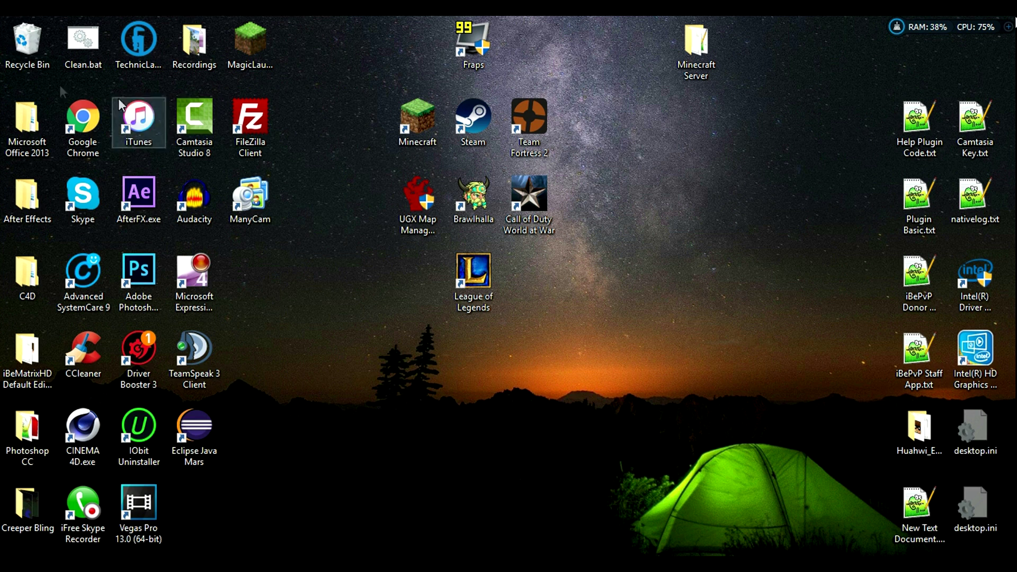
# Empty the Recycle Bin and select the five generated files in the server folder
pyautogui.rightClick(30, 49)
pyautogui.click(66, 76)
pyautogui.click(552, 353)
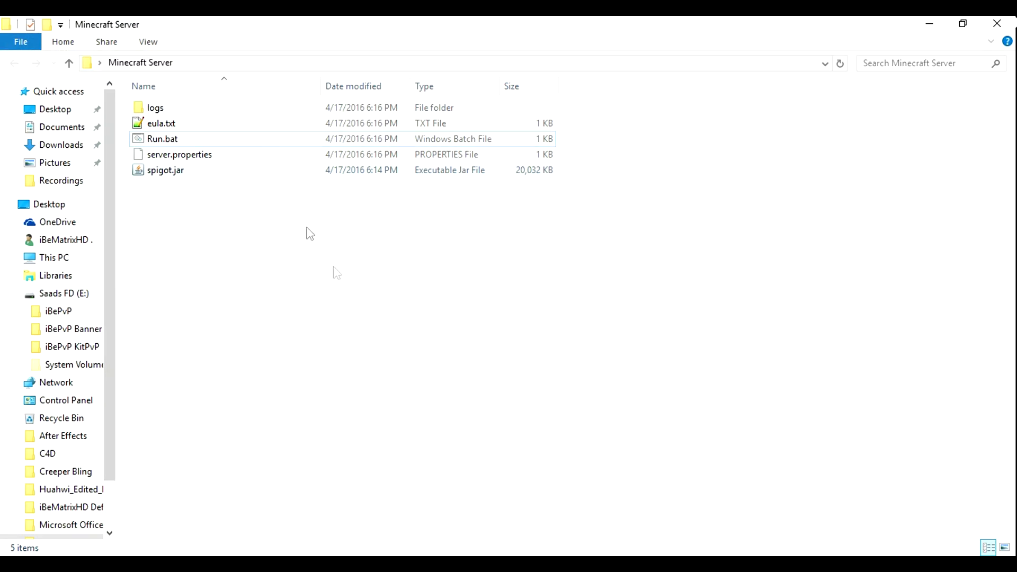
pyautogui.moveTo(336, 282); pyautogui.dragTo(159, 49)
# Change false to true on line 3 of eula.txt, save it, and close Notepad++
pyautogui.click(263, 281)
pyautogui.doubleClick(186, 124)
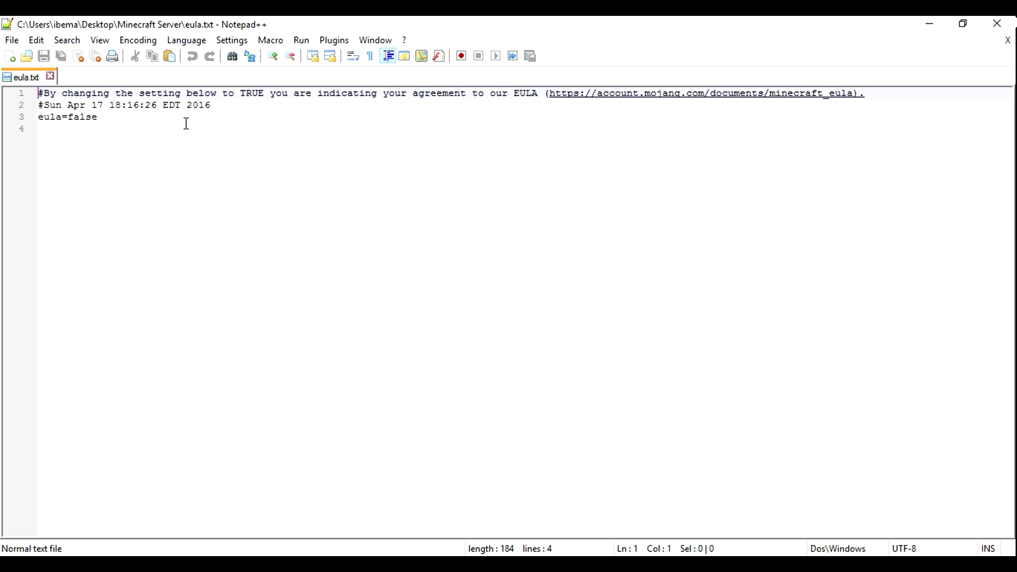
pyautogui.moveTo(103, 122); pyautogui.dragTo(71, 120)
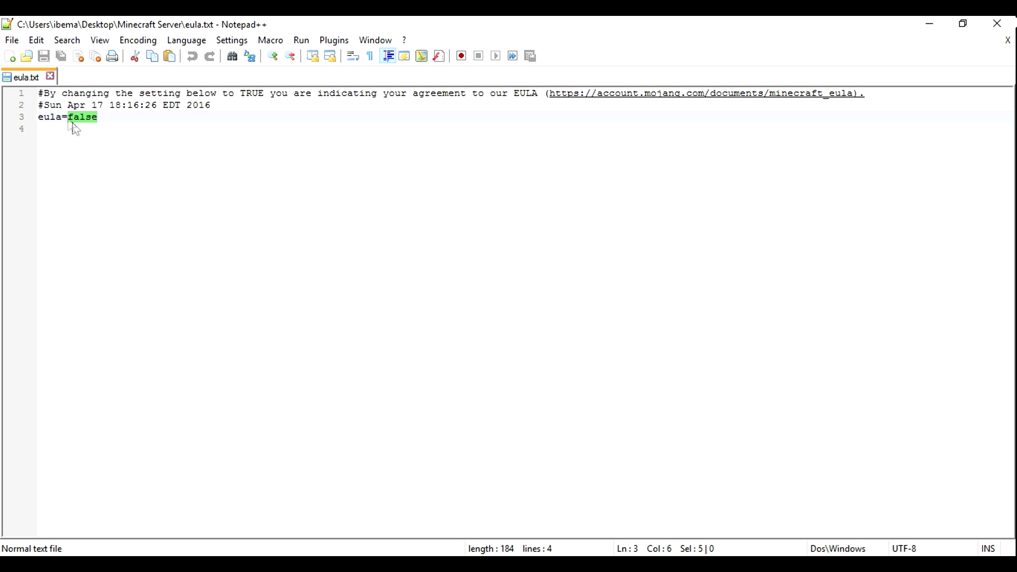
pyautogui.write('true')
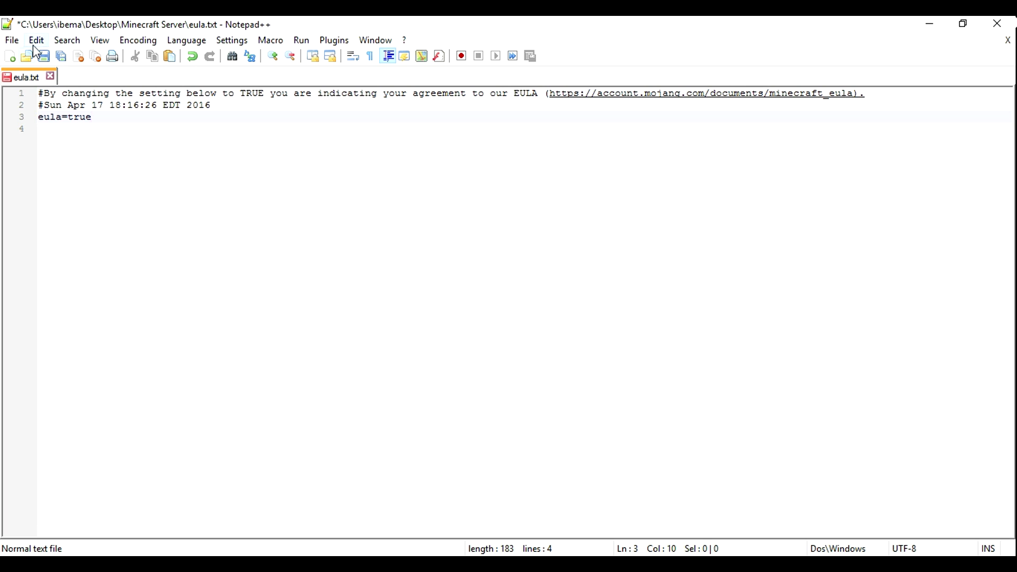
pyautogui.click(45, 57)
pyautogui.click(50, 77)
pyautogui.click(963, 23)
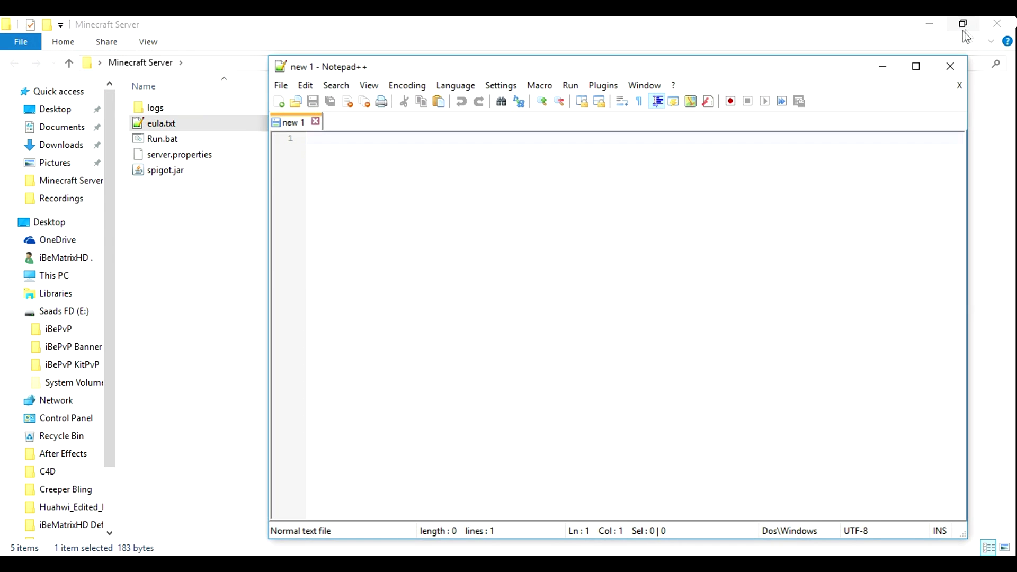
pyautogui.click(915, 64)
pyautogui.click(1009, 22)
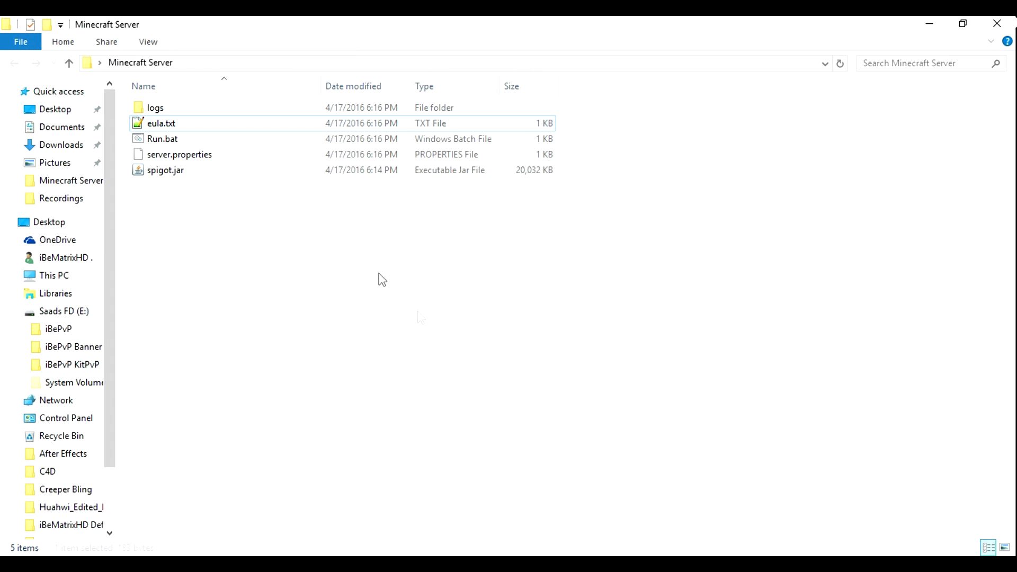
# Run Run.bat again, move its console up-left, and refresh the desktop
pyautogui.doubleClick(188, 141)
pyautogui.moveTo(210, 60); pyautogui.dragTo(146, 46)
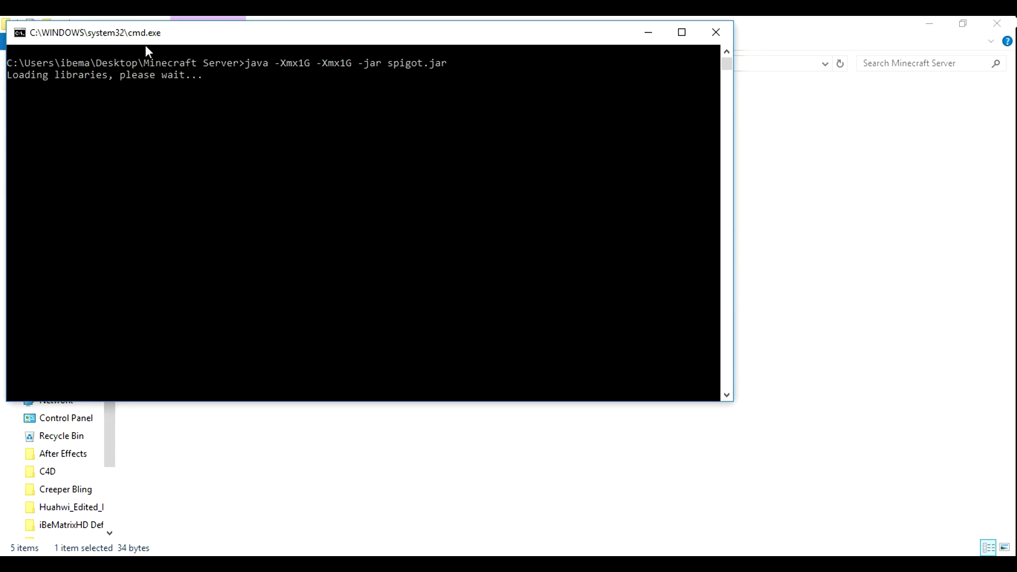
pyautogui.click(935, 22)
pyautogui.rightClick(823, 139)
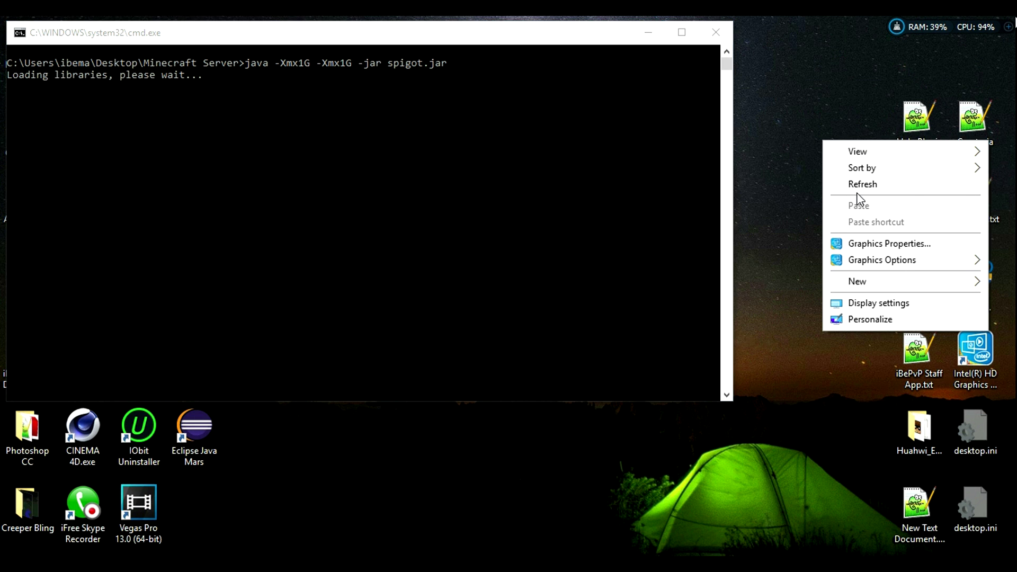
pyautogui.click(856, 186)
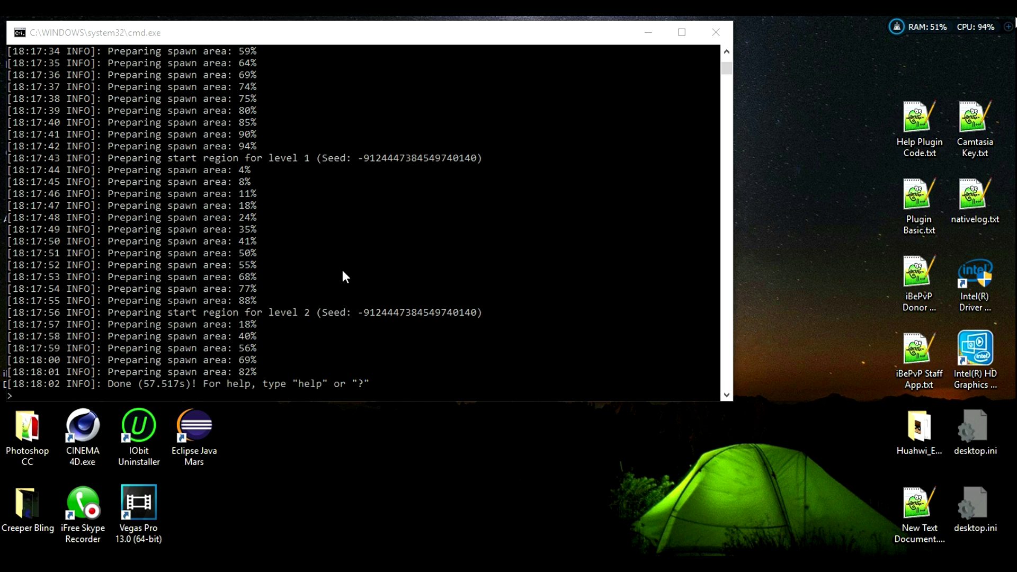
# Once the console reports Done (57.517s), minimize it and refresh the desktop
pyautogui.click(307, 291)
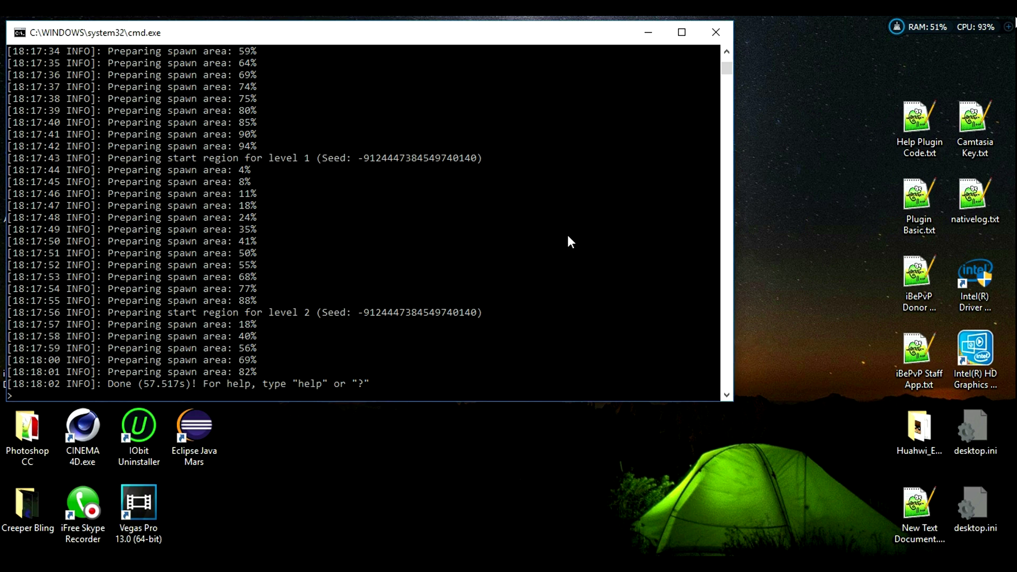
pyautogui.click(647, 38)
pyautogui.rightClick(688, 311)
pyautogui.click(761, 357)
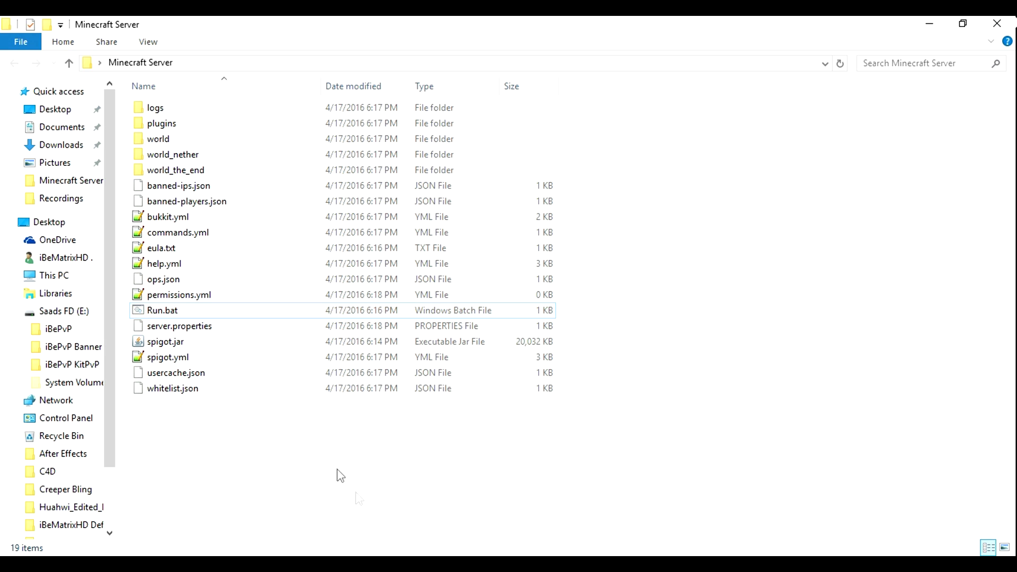
# Select and deselect the server folder's files, including server.properties' context menu
pyautogui.moveTo(421, 505); pyautogui.dragTo(176, 77)
pyautogui.moveTo(594, 466); pyautogui.dragTo(130, 96)
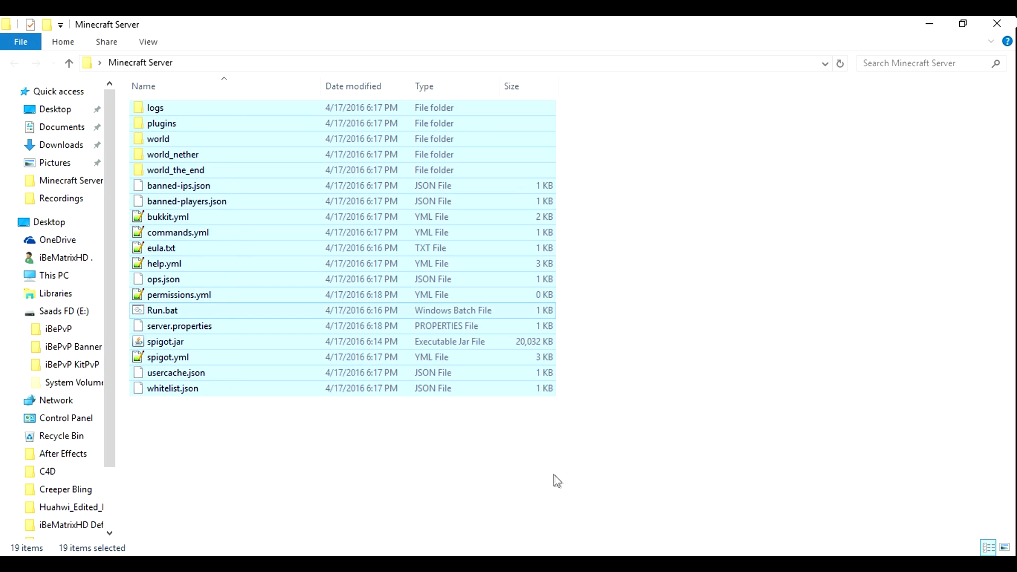
pyautogui.click(554, 479)
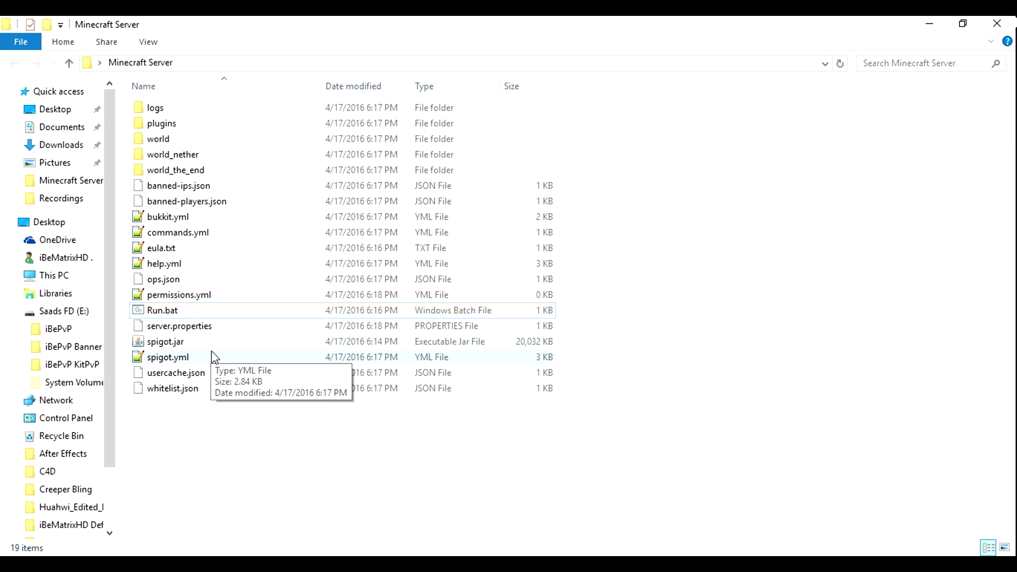
pyautogui.click(216, 327)
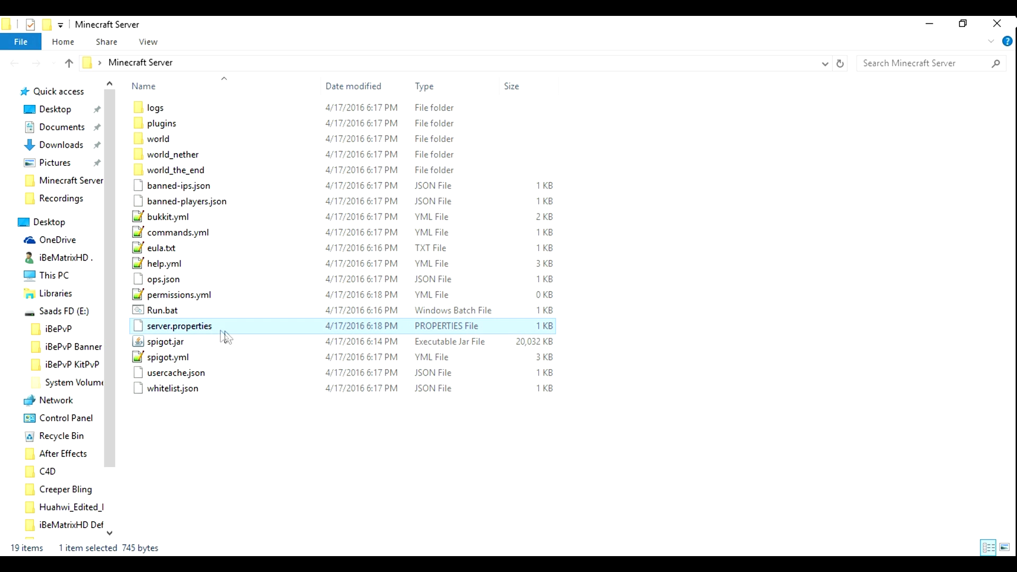
pyautogui.rightClick(212, 326)
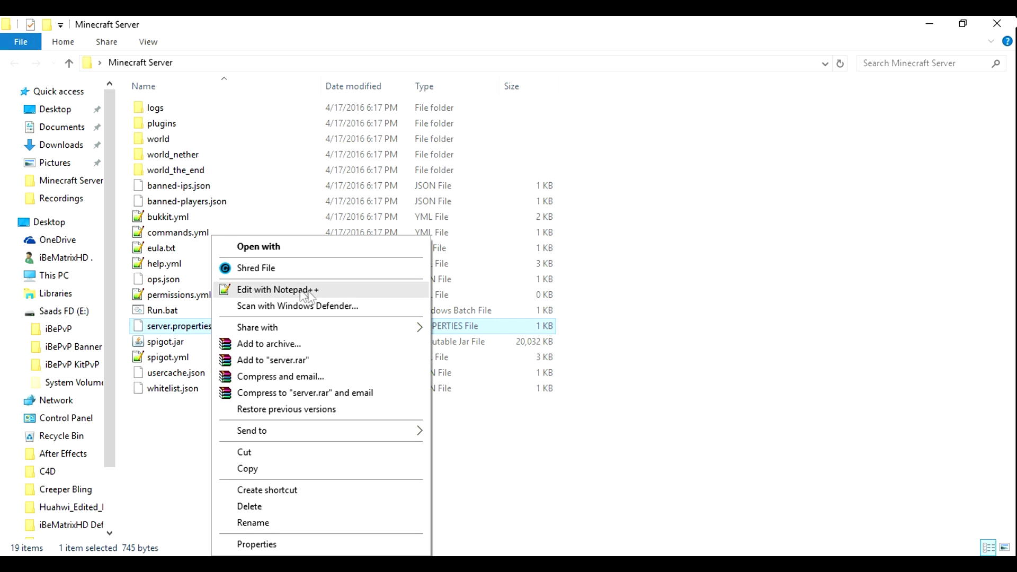
pyautogui.click(540, 415)
pyautogui.click(286, 431)
pyautogui.moveTo(322, 473); pyautogui.dragTo(279, 390)
pyautogui.hotkey('ctrl', 'a')
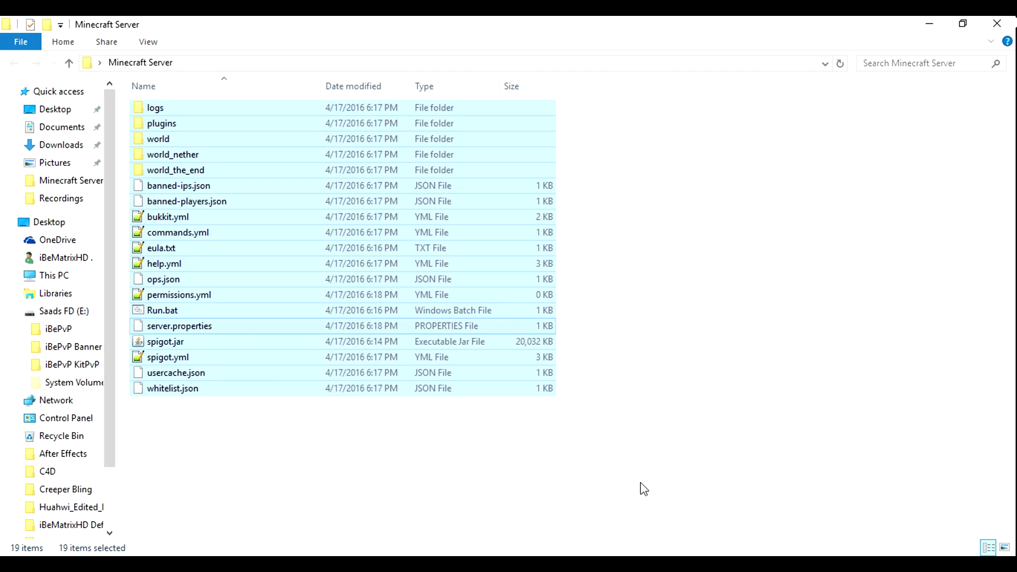
pyautogui.click(449, 490)
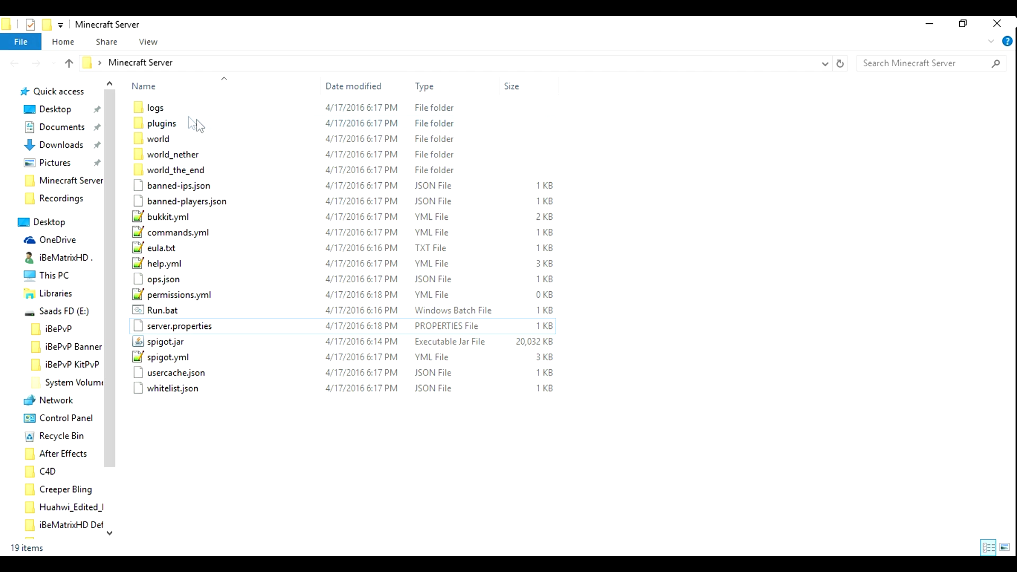
# Open the plugins folder, which contains only PluginMetrics
pyautogui.doubleClick(172, 125)
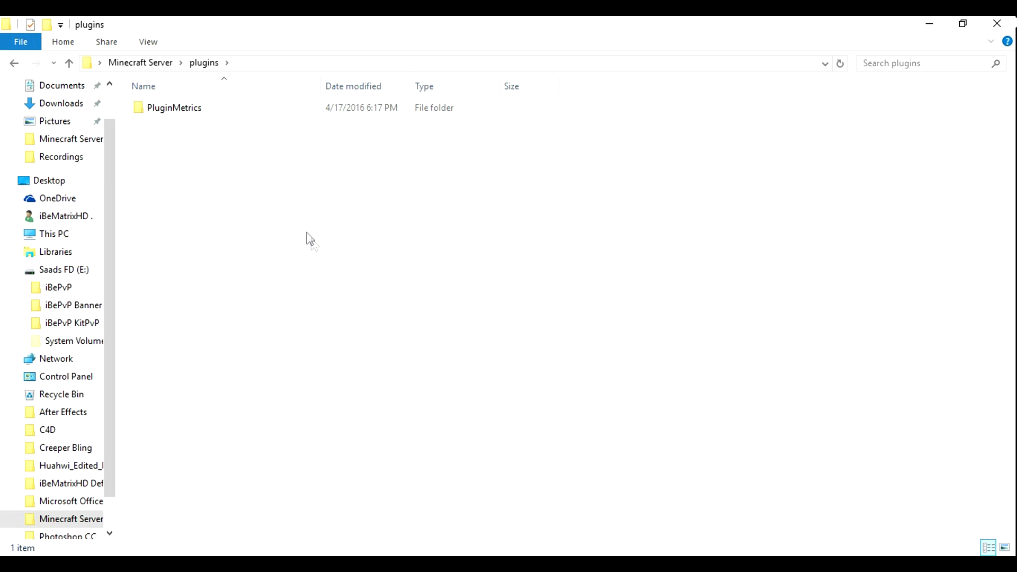
pyautogui.moveTo(207, 187); pyautogui.dragTo(224, 247)
pyautogui.moveTo(366, 181); pyautogui.dragTo(573, 351)
pyautogui.moveTo(253, 170); pyautogui.dragTo(588, 420)
pyautogui.moveTo(261, 141); pyautogui.dragTo(533, 388)
# Return to the Minecraft Server folder, then minimize and restore the server console
pyautogui.click(140, 63)
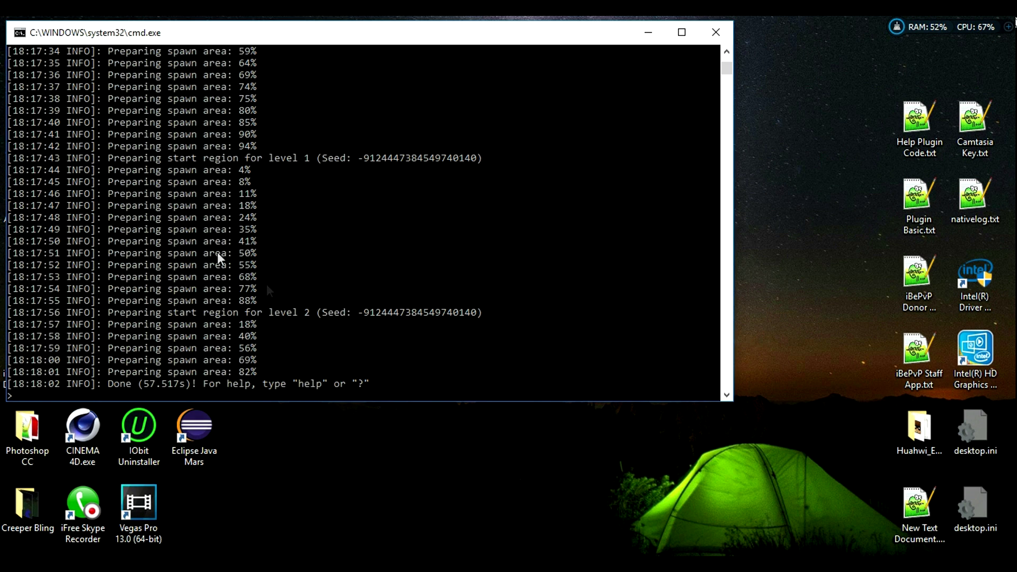
pyautogui.click(643, 41)
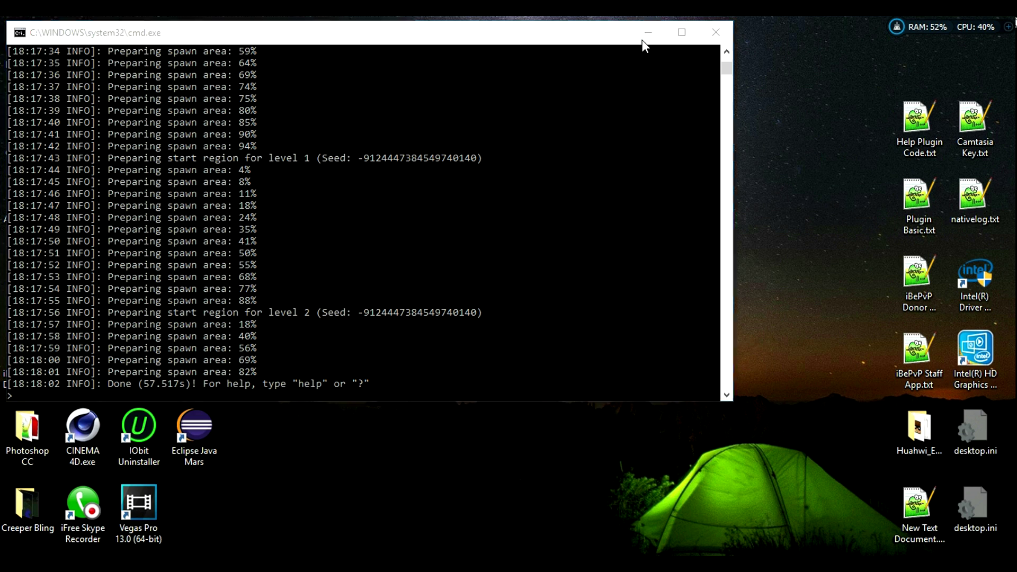
pyautogui.hotkey('alt', 'Tab')
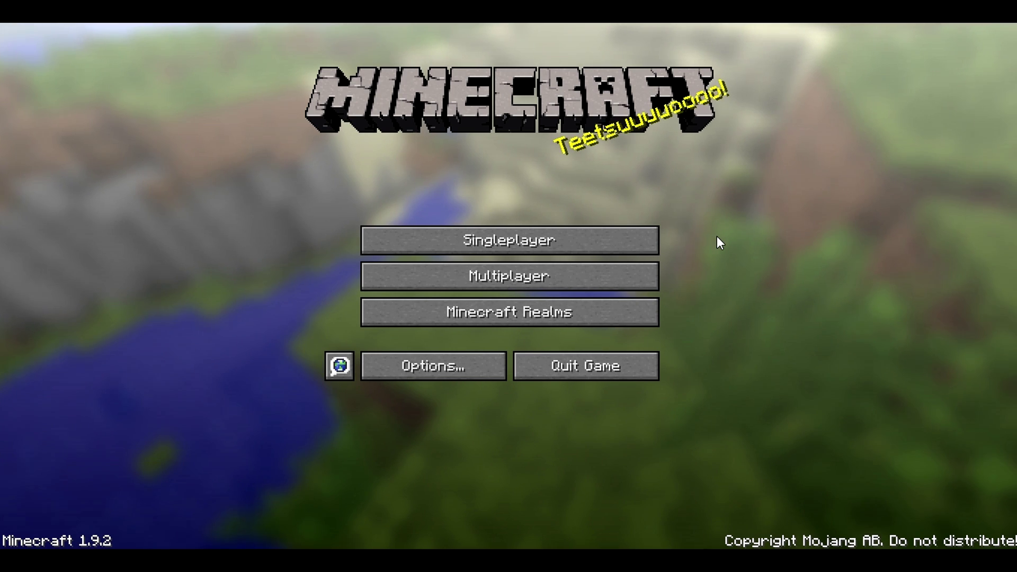
# From Multiplayer, cancel adding a saved server, then direct-connect to localhost and join
pyautogui.click(535, 273)
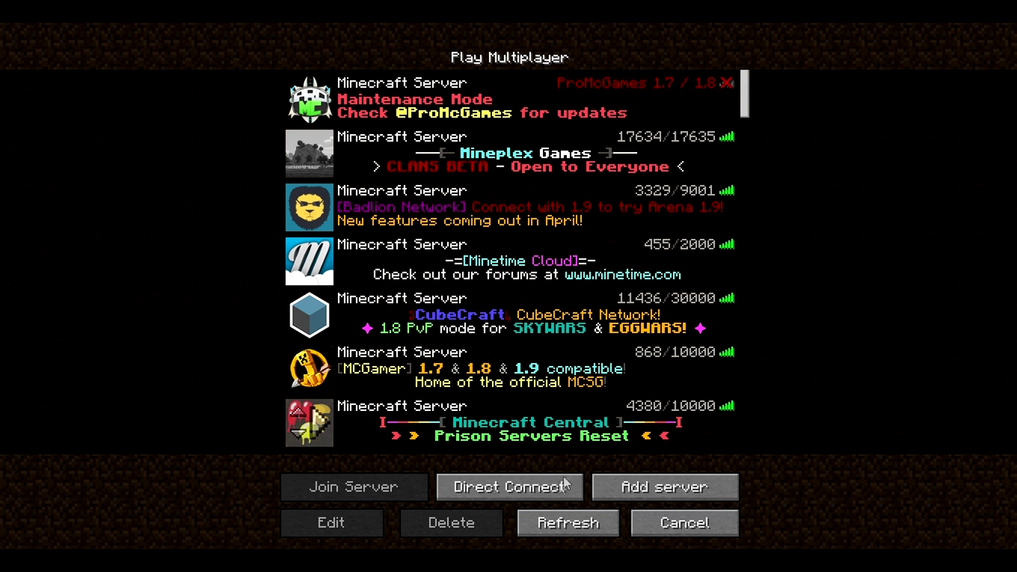
pyautogui.click(657, 490)
pyautogui.click(503, 203)
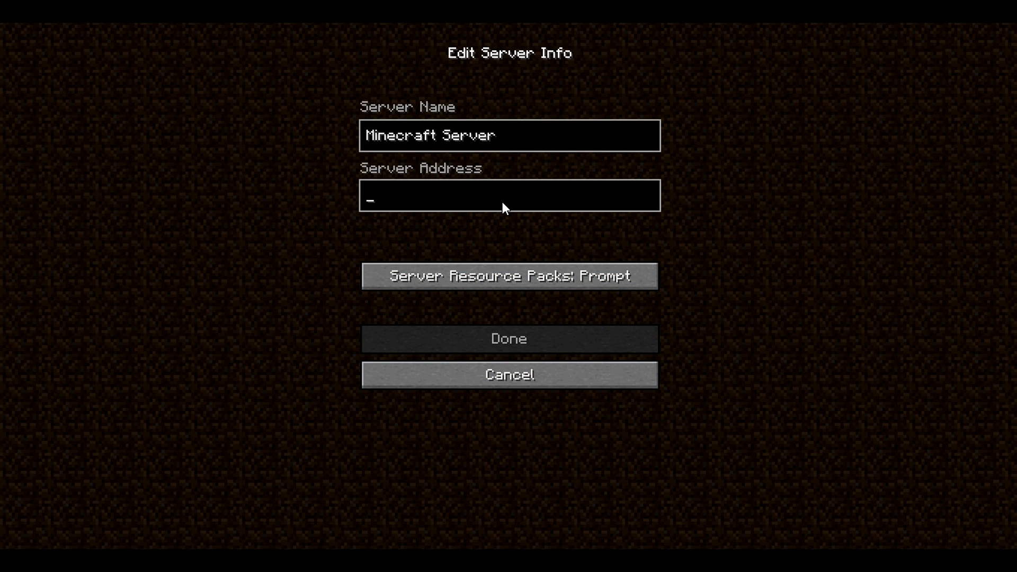
pyautogui.click(532, 376)
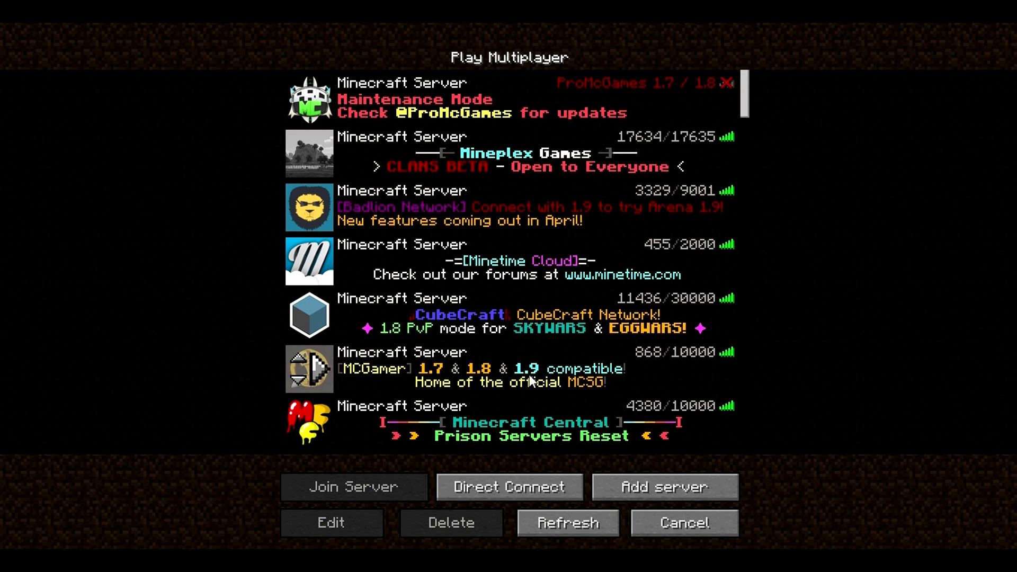
pyautogui.click(521, 484)
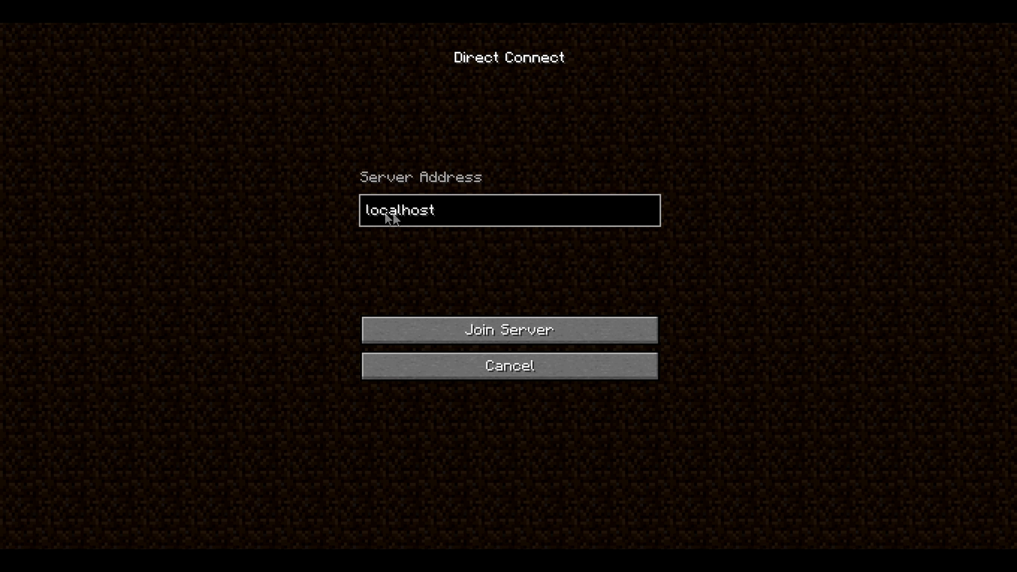
pyautogui.click(516, 339)
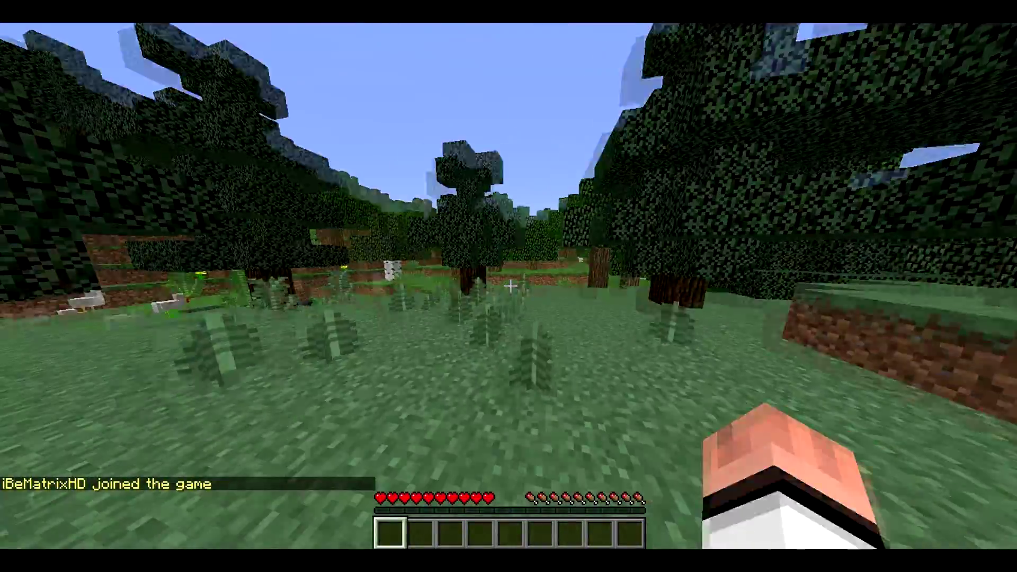
# Walk down the grassy drop and out into the forest clearing
pyautogui.press('w')
pyautogui.press('Tab')
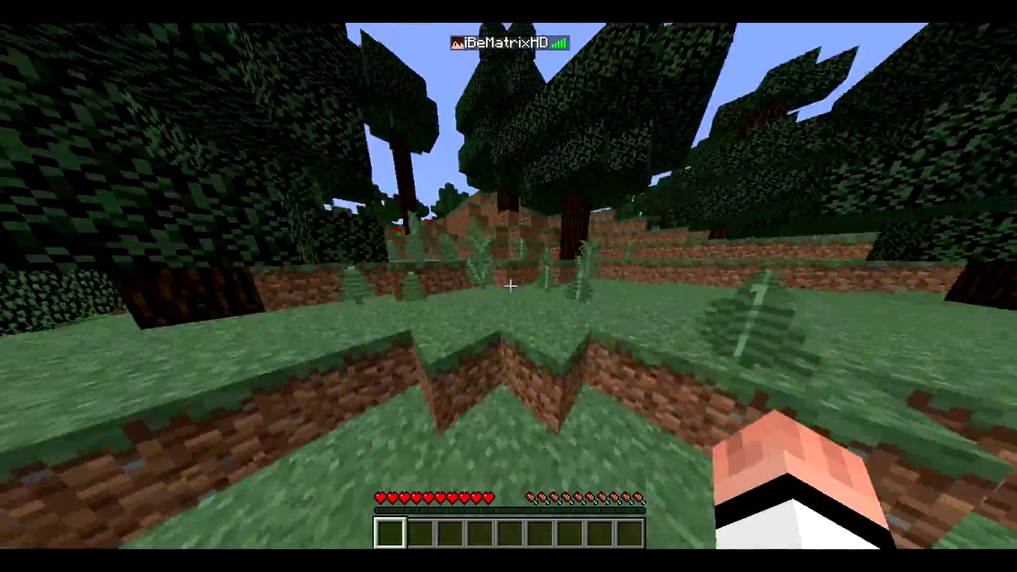
pyautogui.press('w')
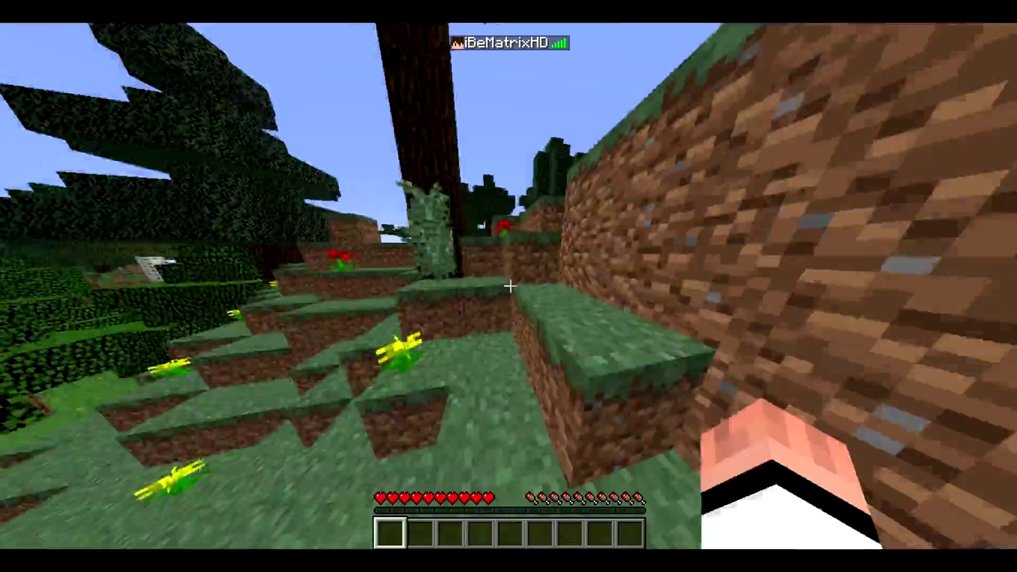
pyautogui.press('w')
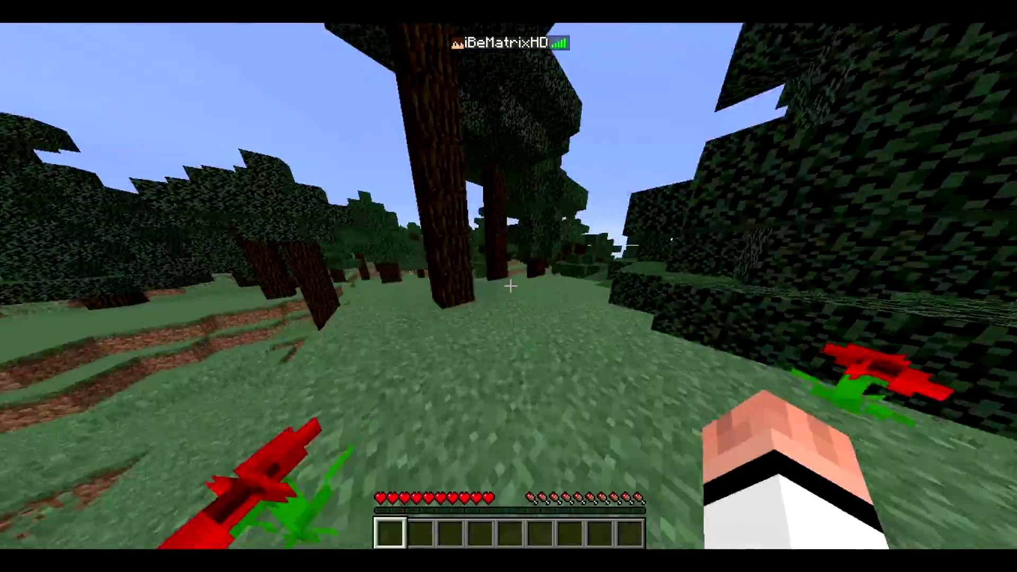
pyautogui.press('w')
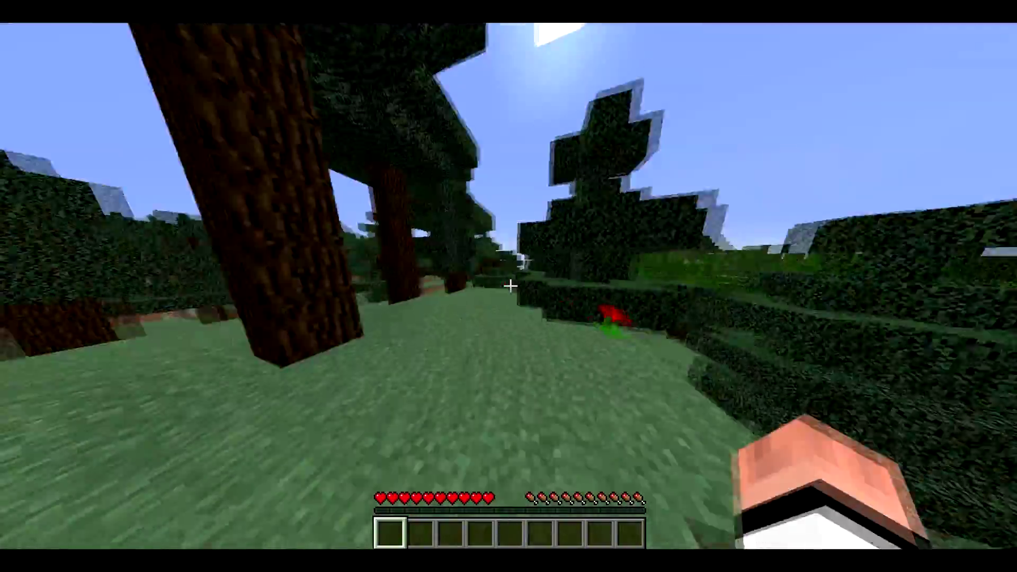
# Post the chat message "Hi" and walk toward the poppies
pyautogui.press('w')
pyautogui.write('t')
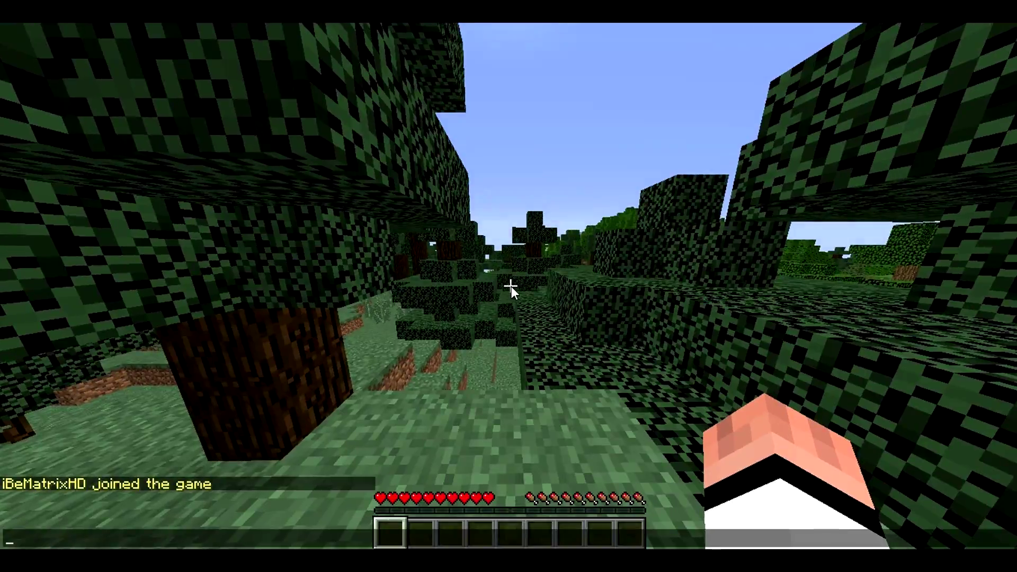
pyautogui.write('Hi')
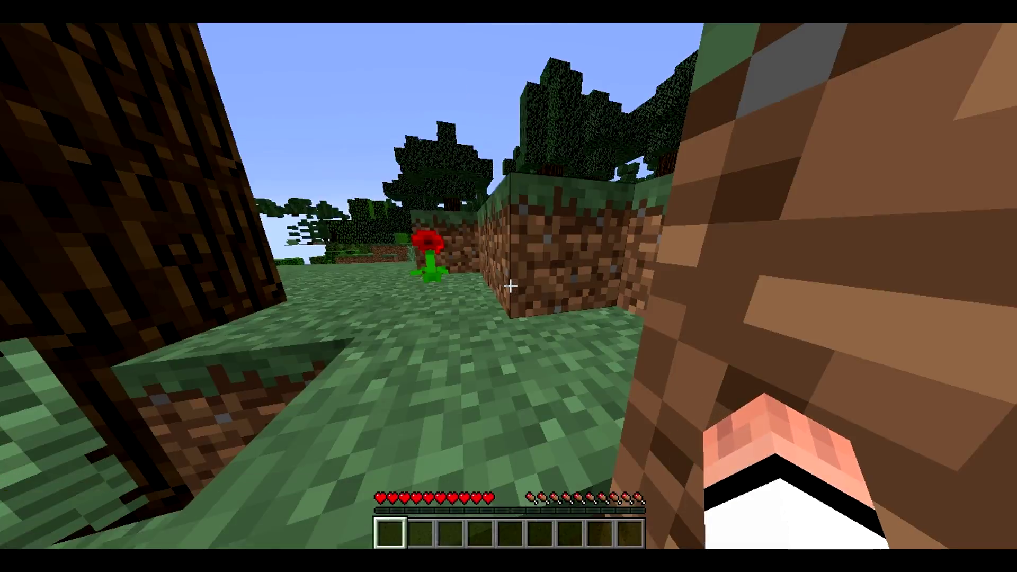
pyautogui.press('w')
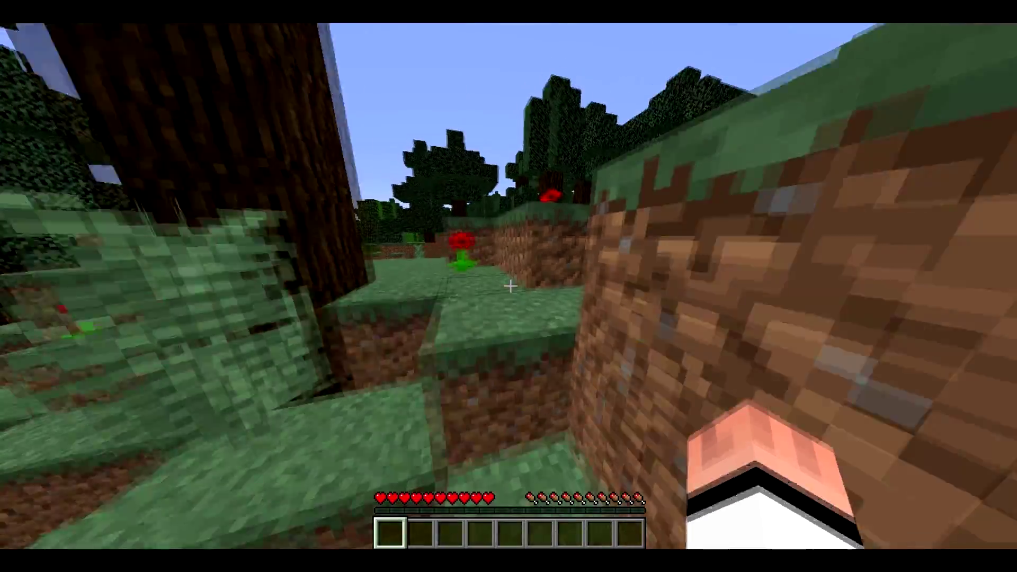
# Walk on through the forest into a clearing and switch to third-person view
pyautogui.press('w')
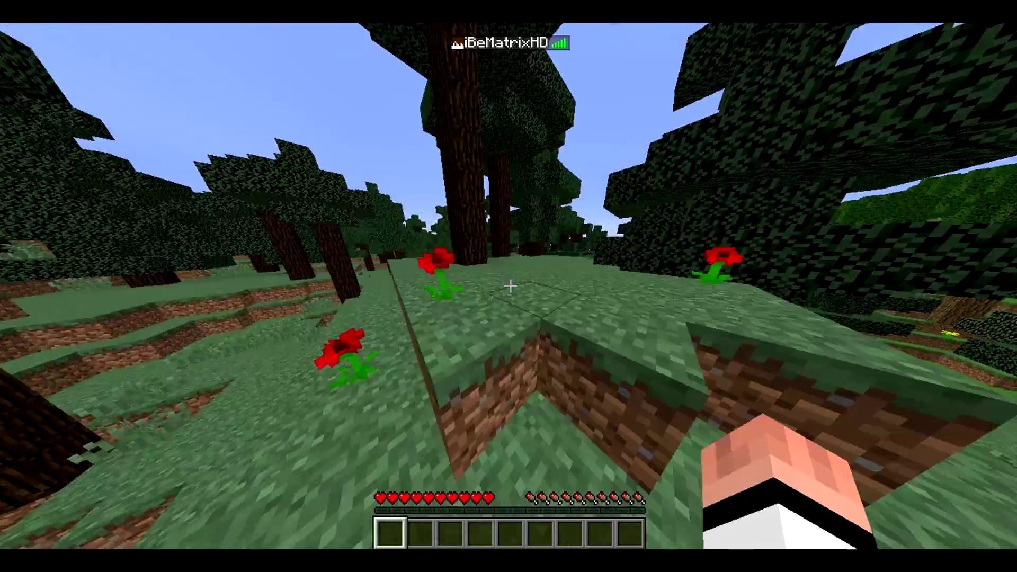
pyautogui.press('w')
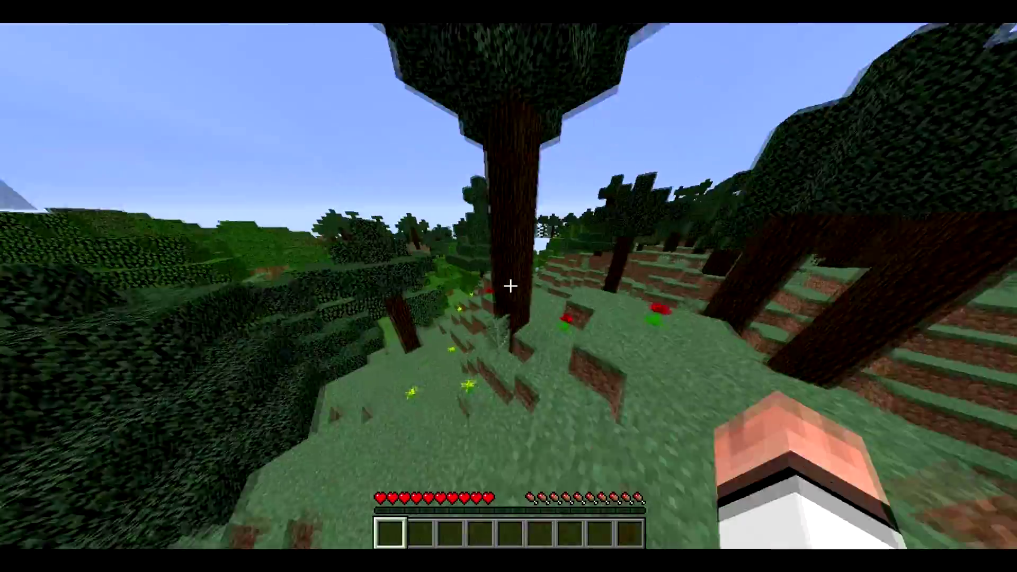
pyautogui.press('w')
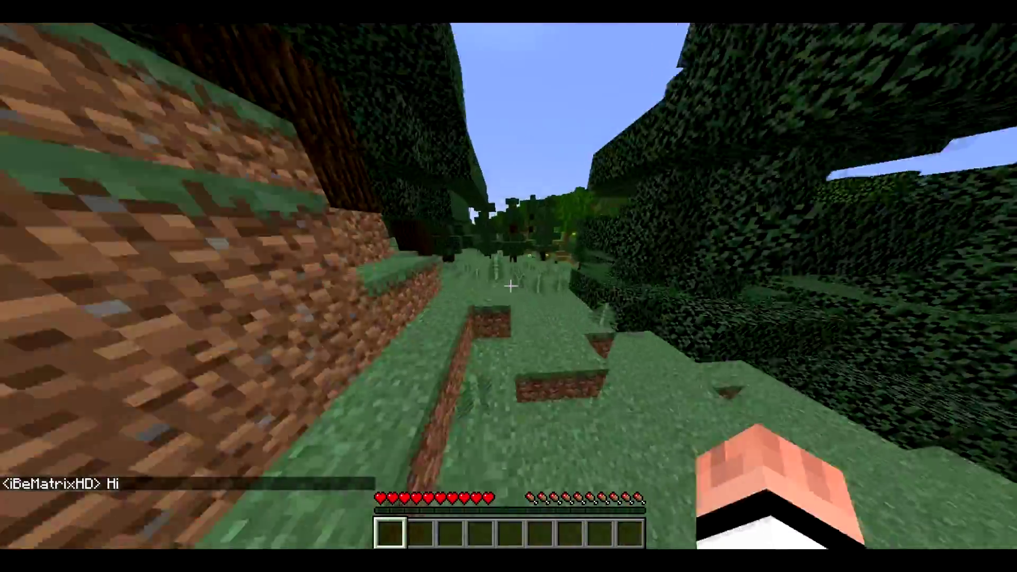
pyautogui.press('w')
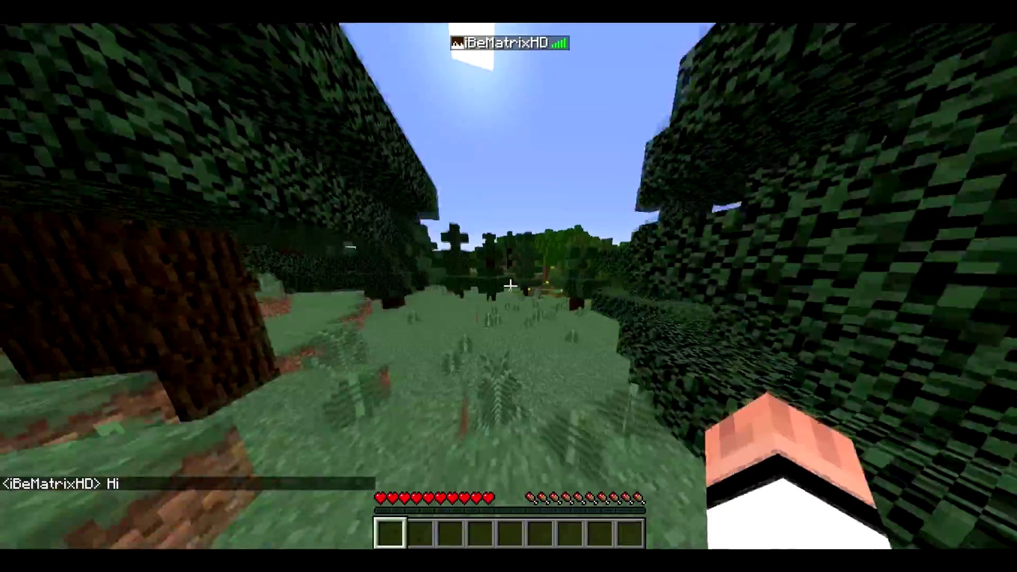
pyautogui.press('F5')
pyautogui.press('F5')
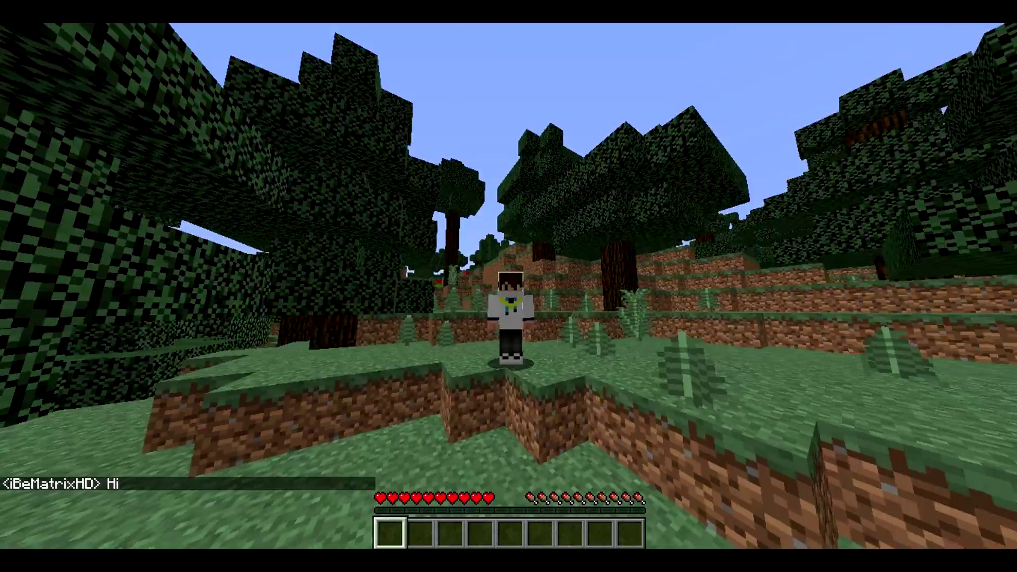